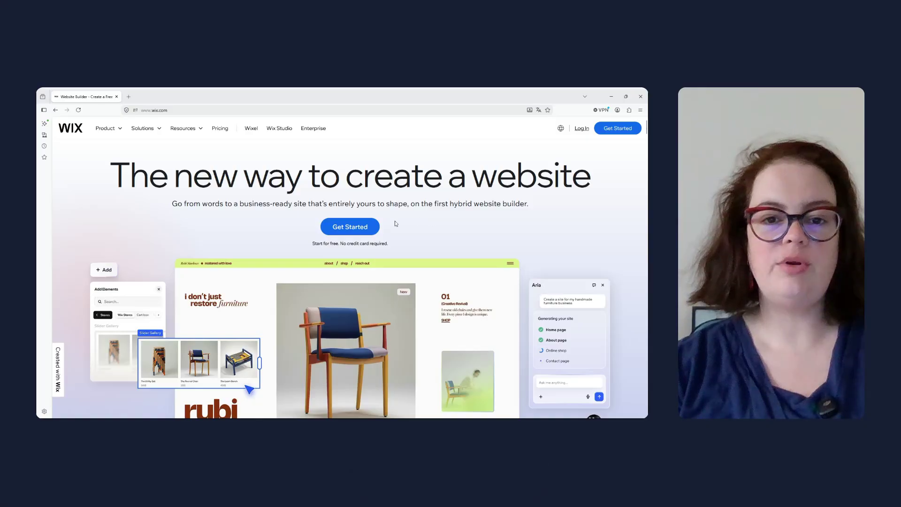
Get started with a new website, go to the account sign-up, and choose to configure the site by chatting with the AI.
click(347, 231)
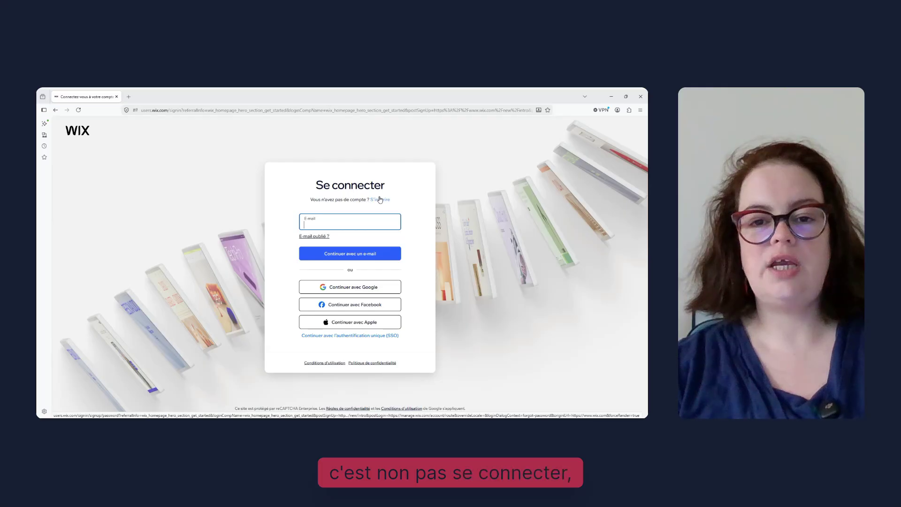
click(380, 199)
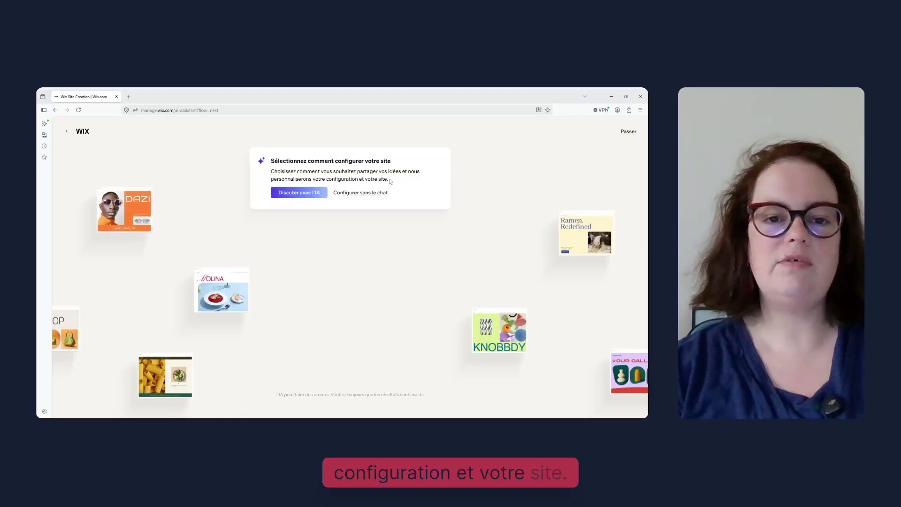
click(300, 192)
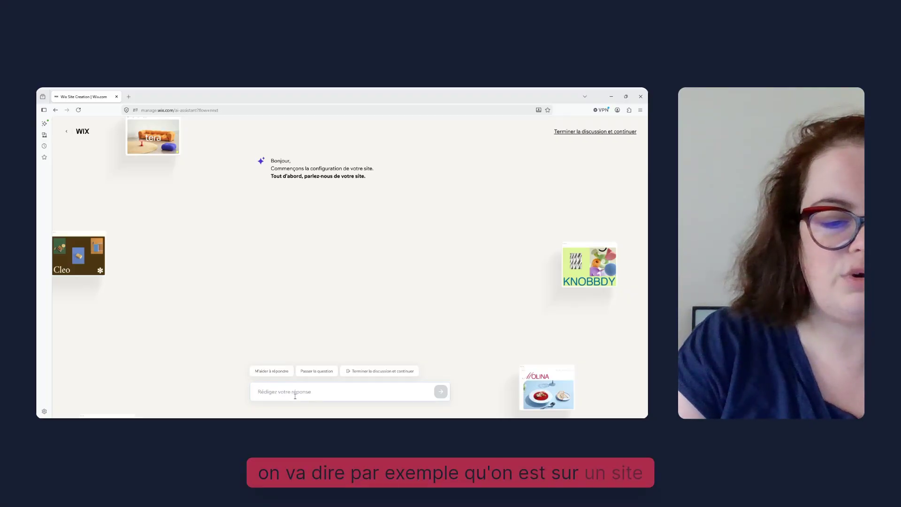
Describe the site to the AI assistant as "Site internet de décoration d'interieur" and send the answer.
text(Site)
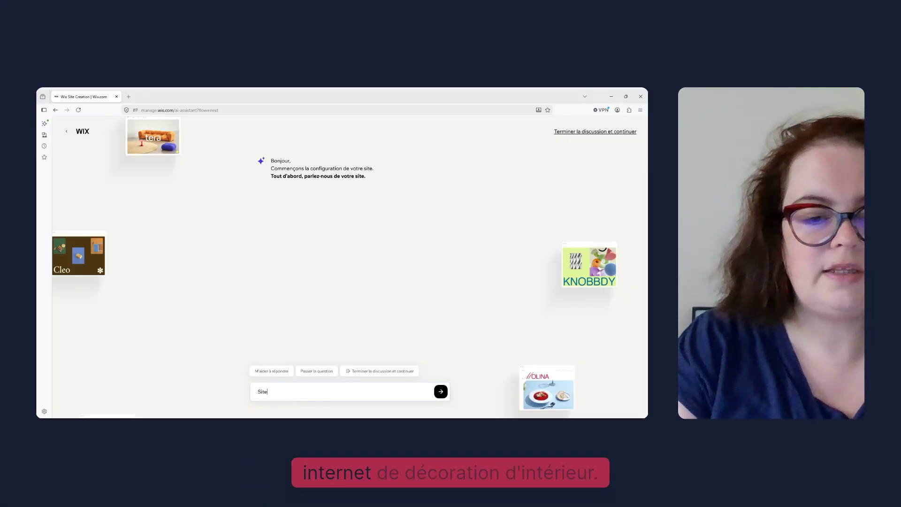
text( internet de d)
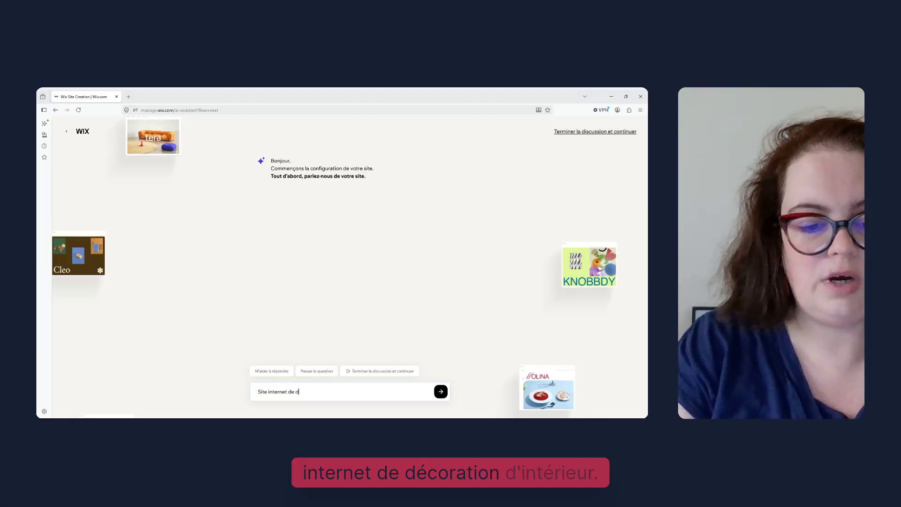
text(écoratio)
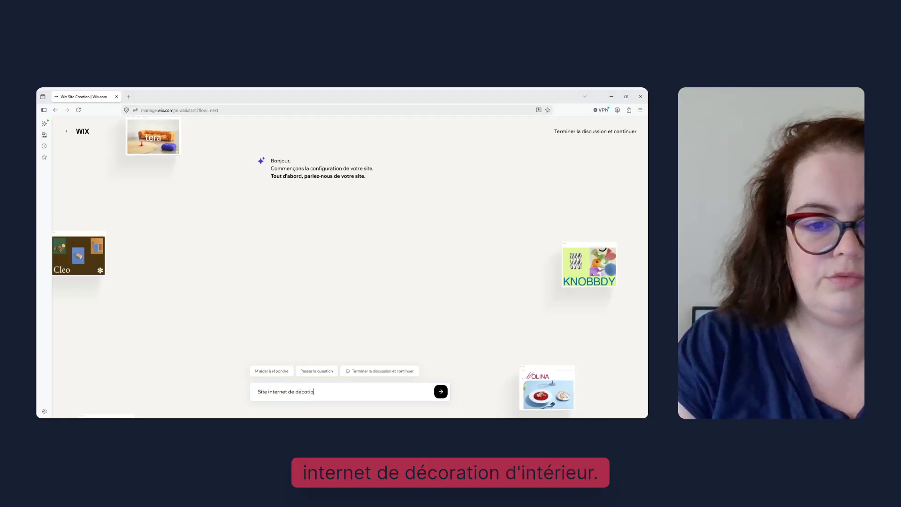
text(n d'i)
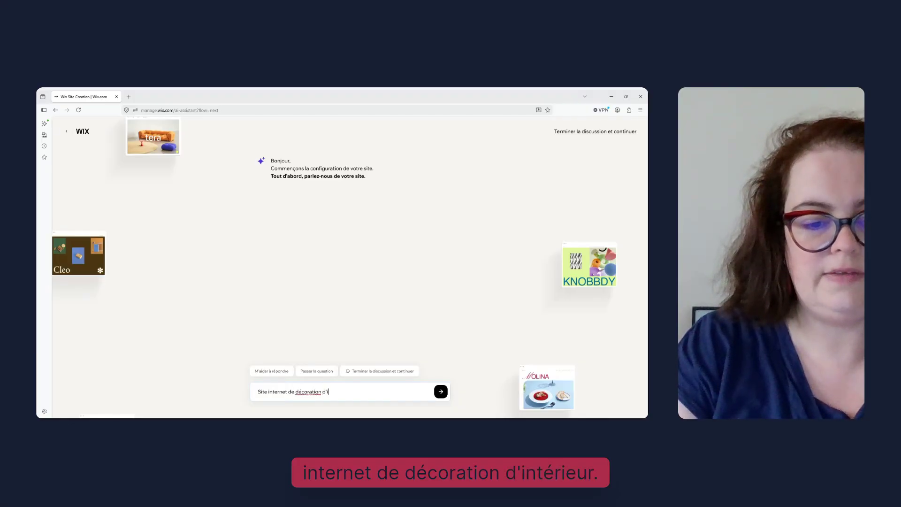
text(nterieur)
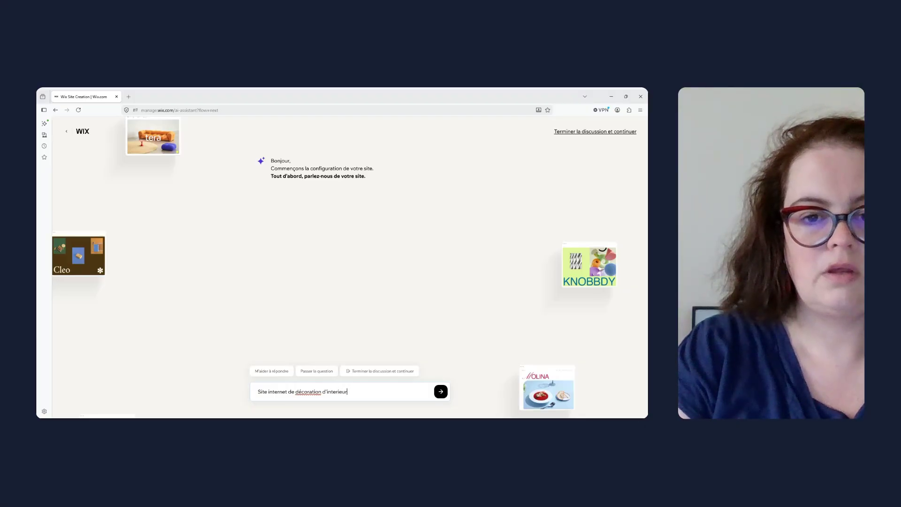
key(Return)
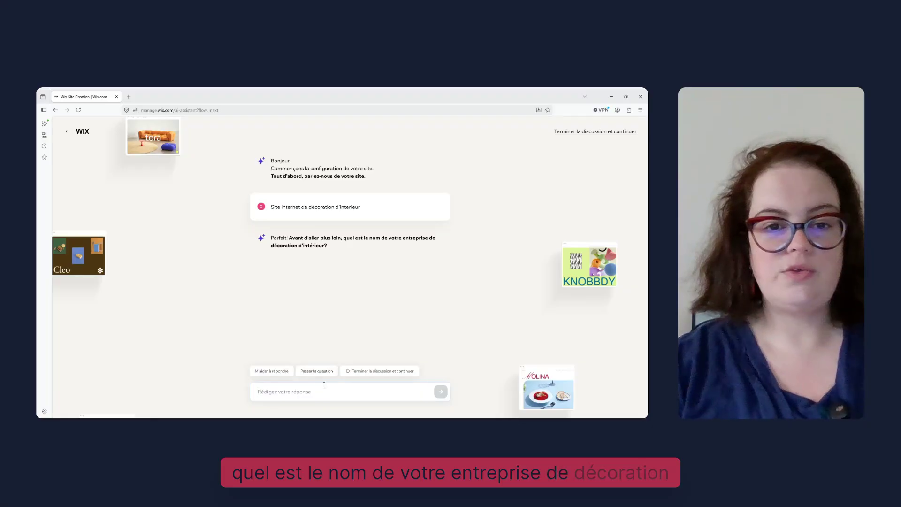
Give the assistant "Déco Plus" as the name of the interior decoration business.
text(Déco)
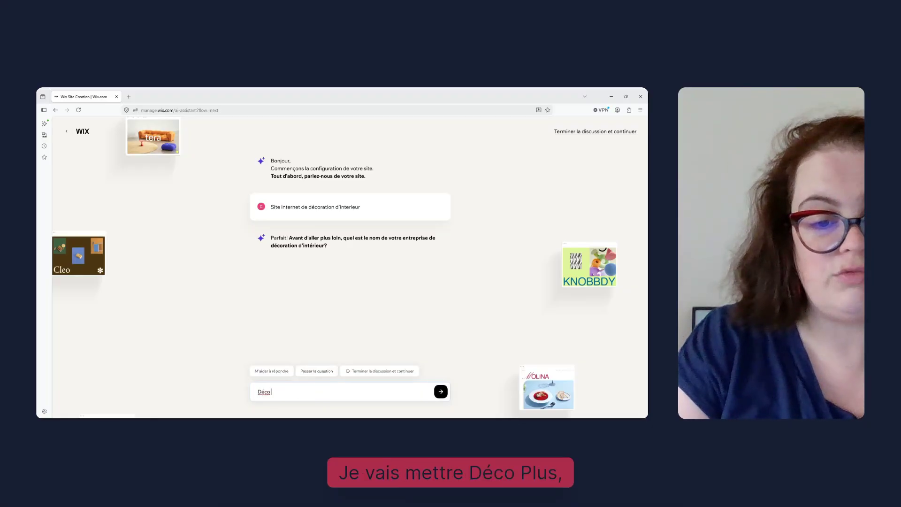
text( Plus)
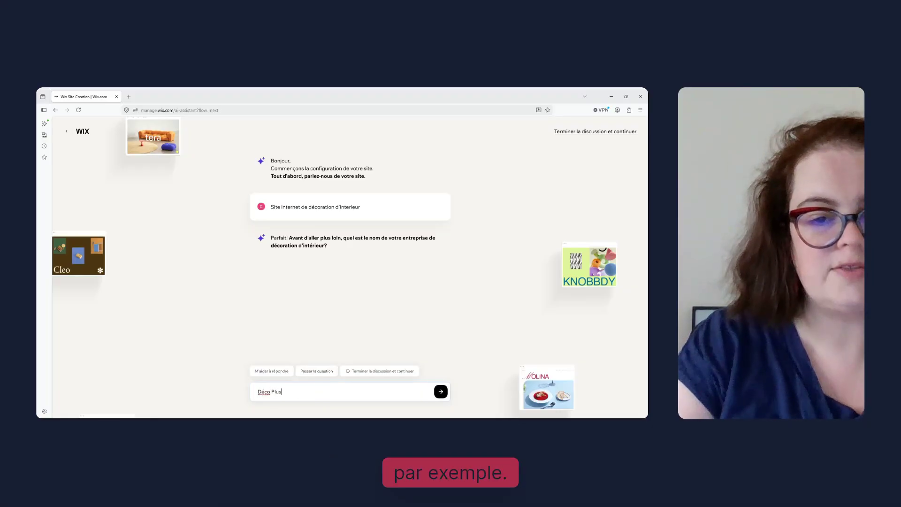
click(441, 392)
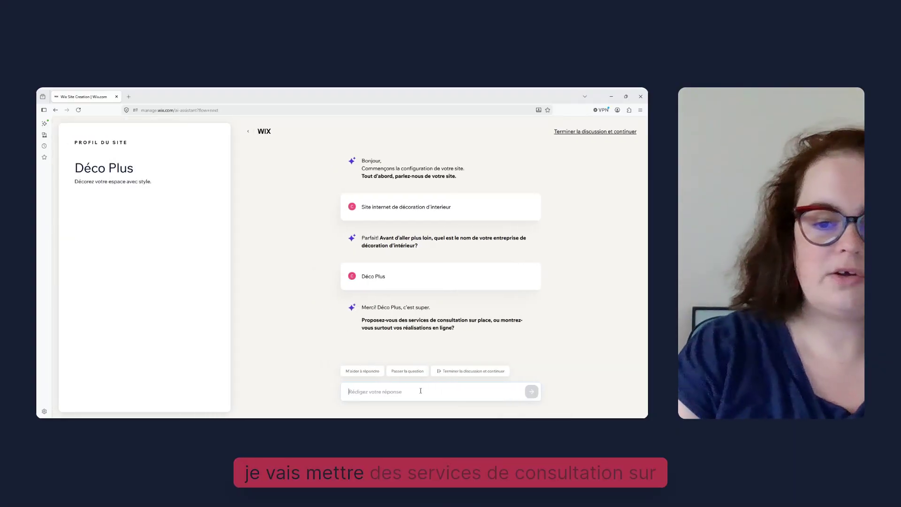
Answer the question about services with "service de consultation sur place mais aussi réalisations en ligne".
text(service de co)
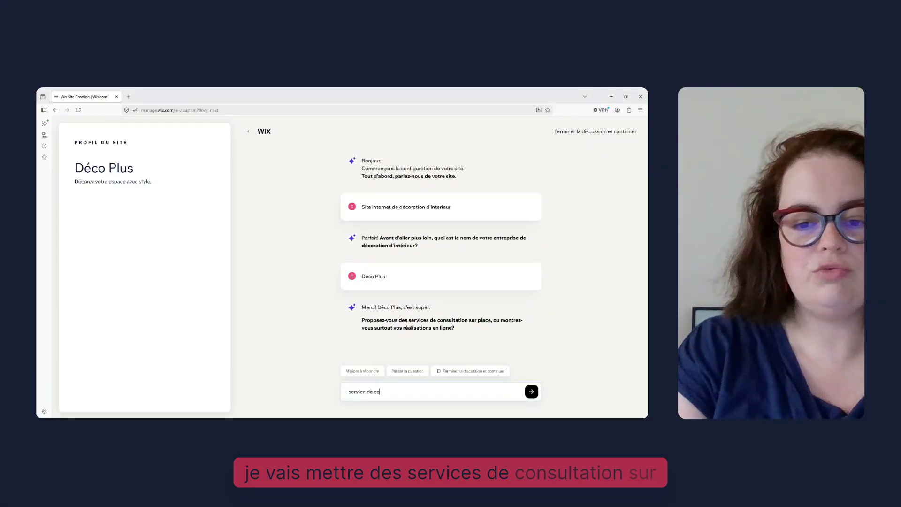
text(nsultation sur )
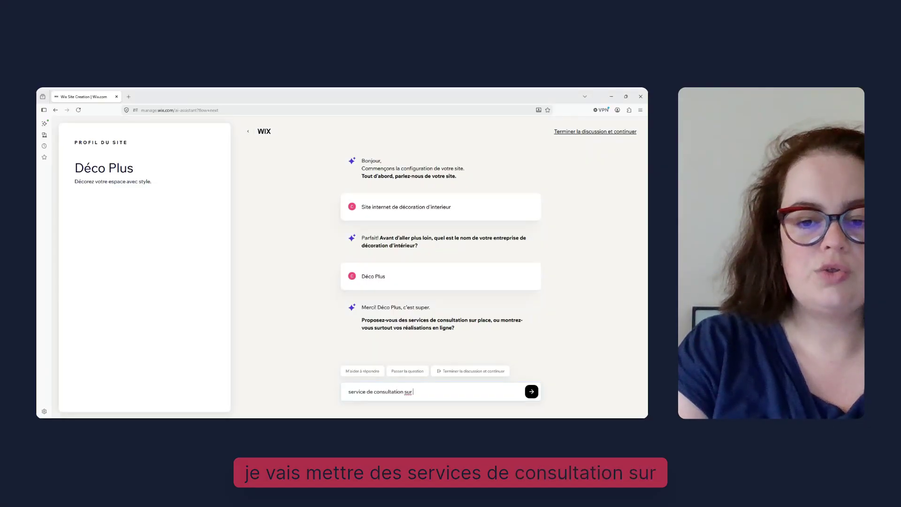
text(place mais)
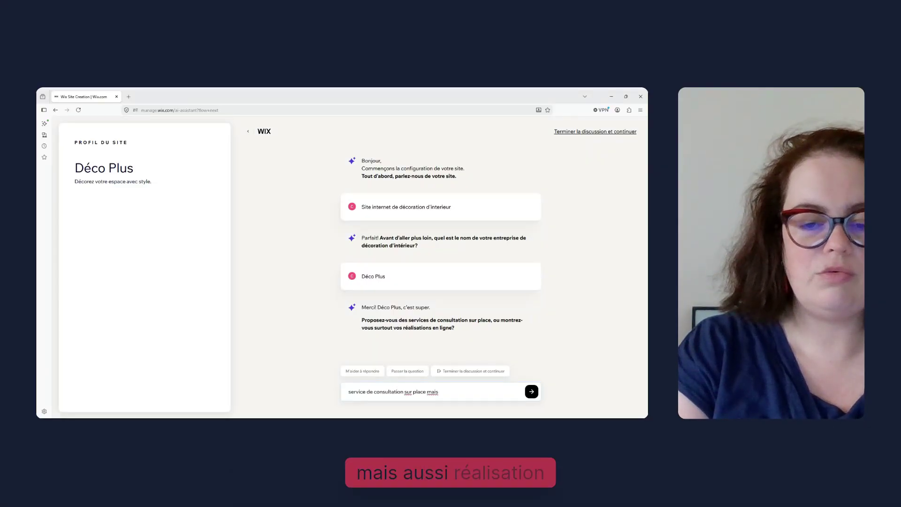
text( aussi )
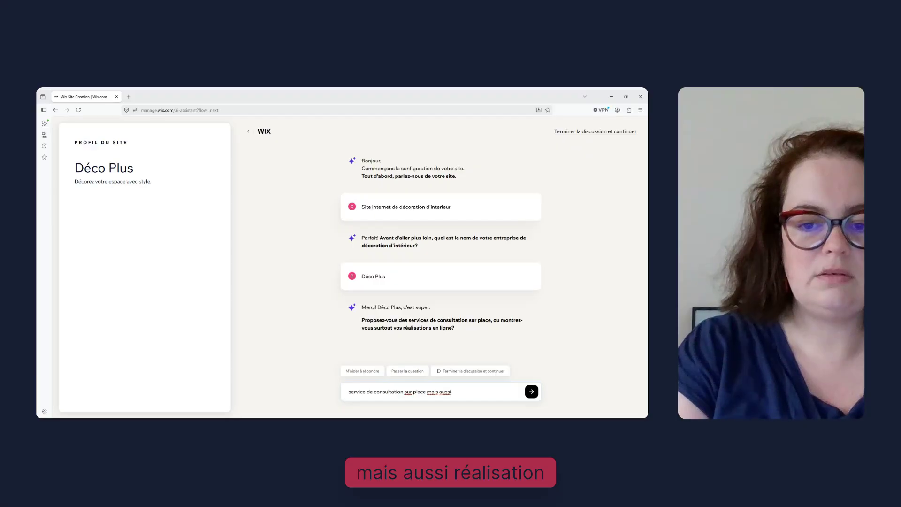
text(réalisations e)
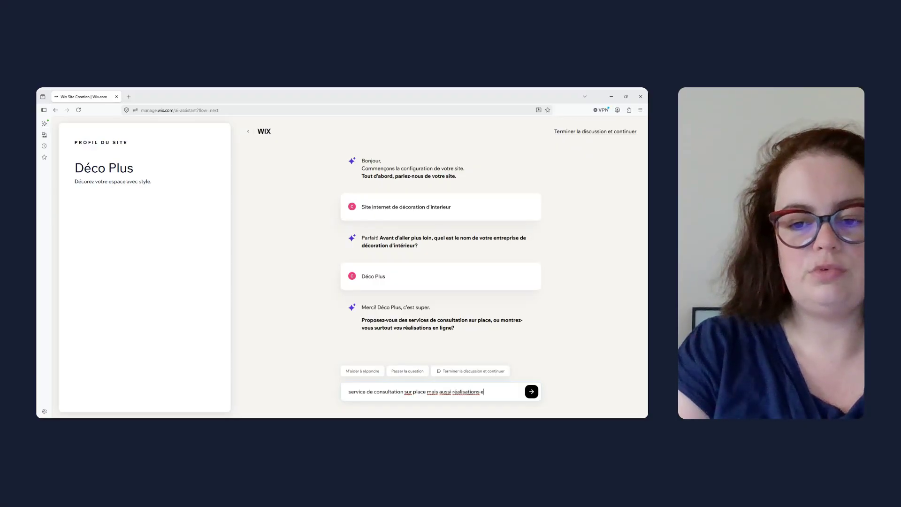
text(n ligne)
key(Return)
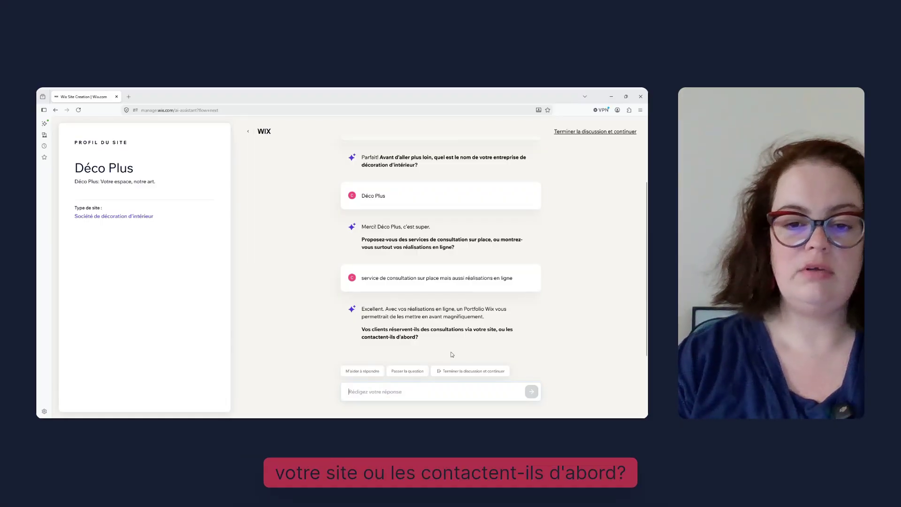
Answer "les deux" to the consultation booking and typical client questions, and skip the question about what differentiates the business.
text(les deux)
key(Return)
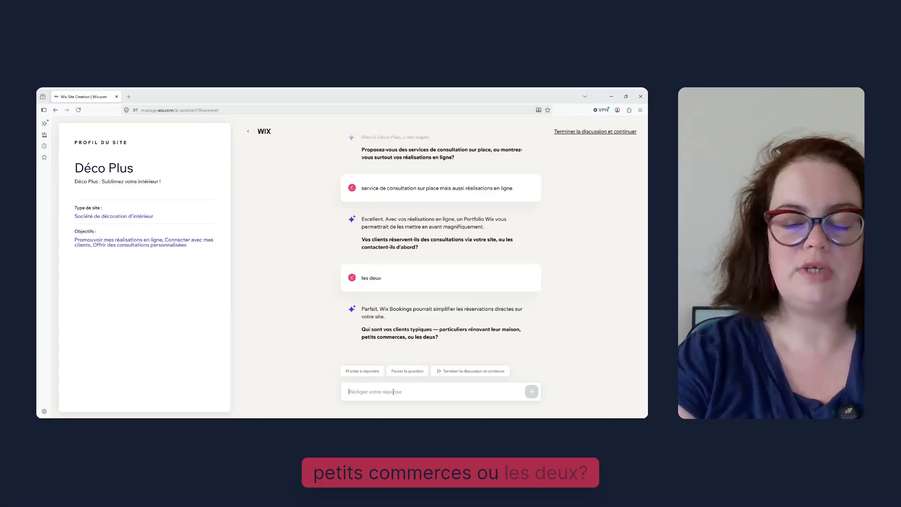
text(les de)
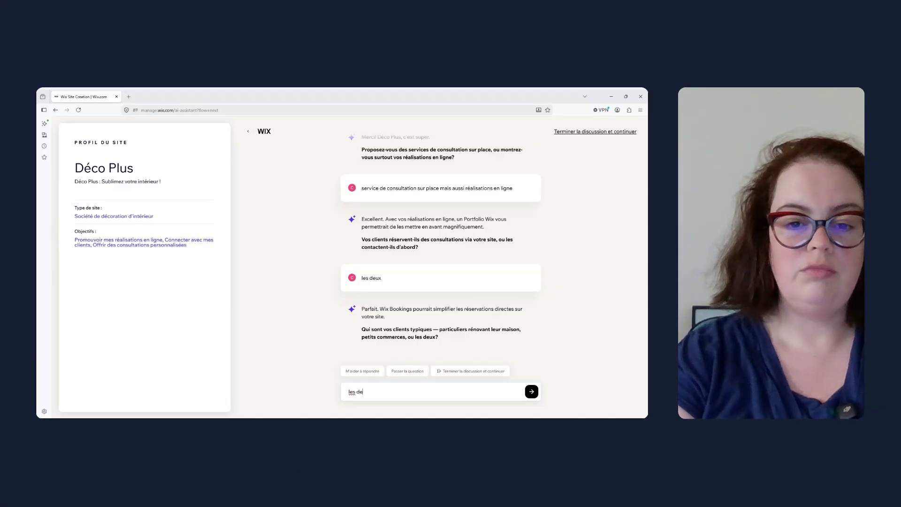
text(ux)
key(Return)
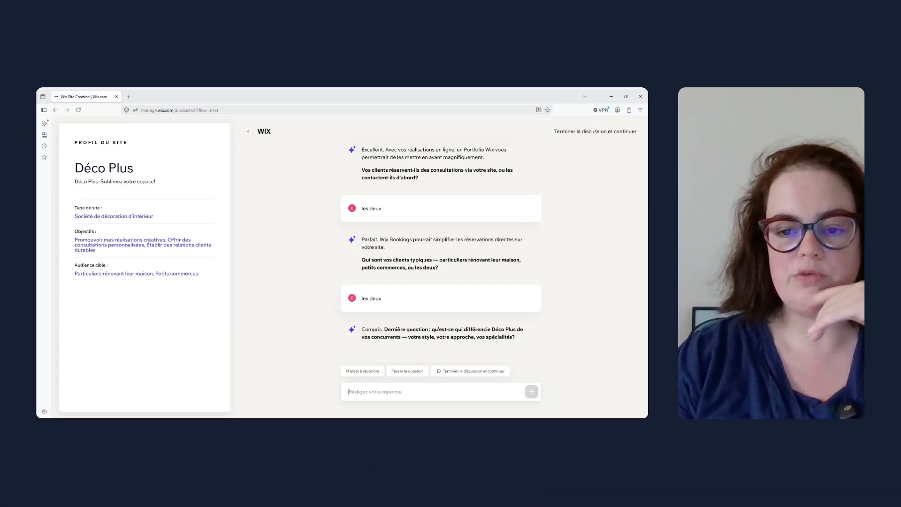
click(406, 371)
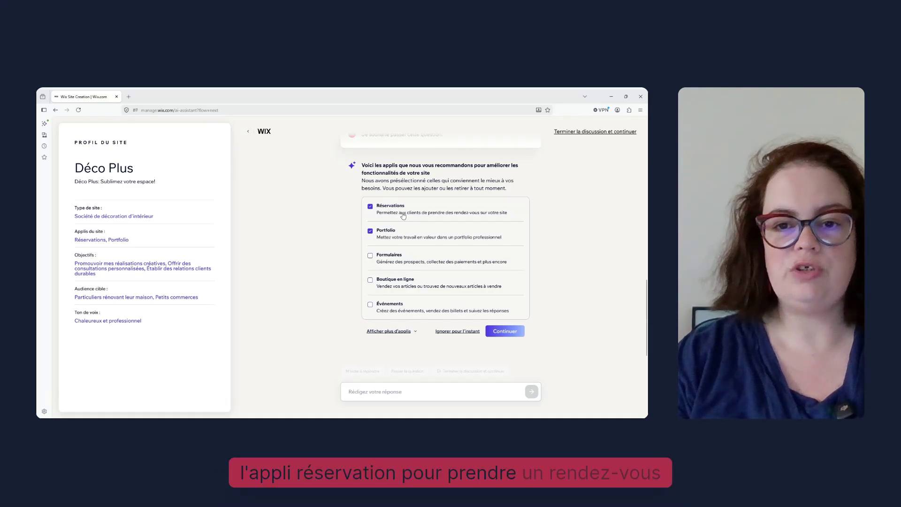
Add the Formulaires, Blog and Instagram apps to the preselected recommended apps and continue with this selection.
click(370, 256)
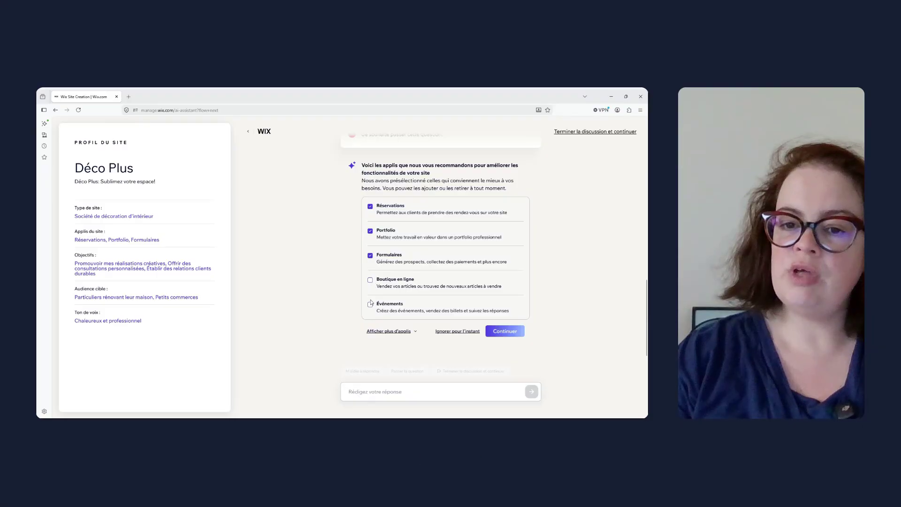
click(399, 333)
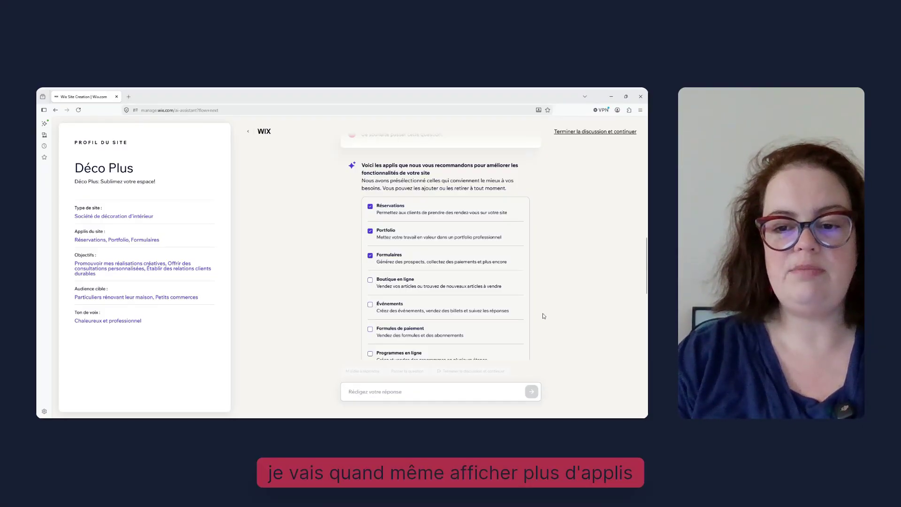
scroll(543, 316, down, 2)
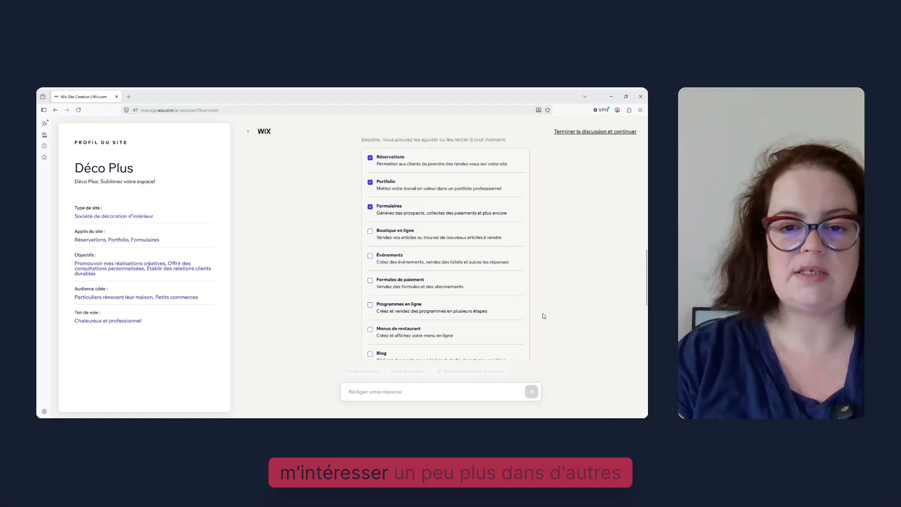
scroll(544, 315, down, 3)
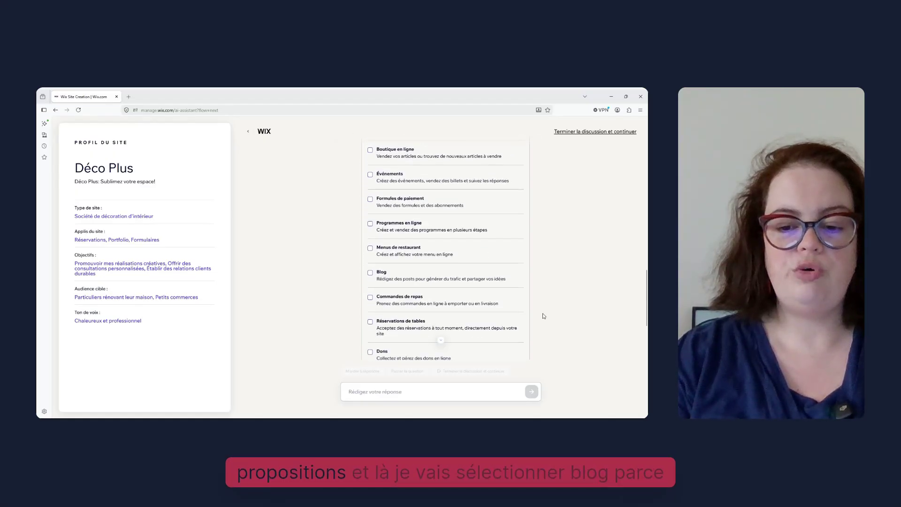
scroll(543, 316, down, 2)
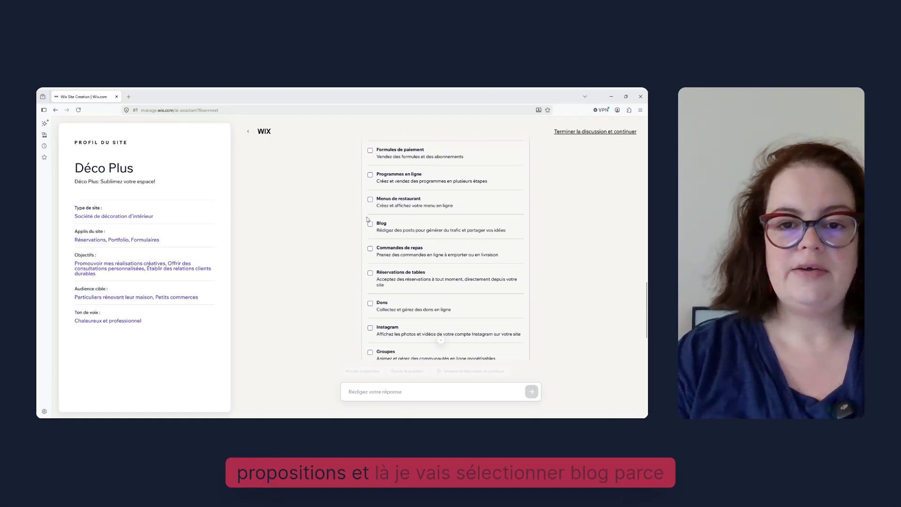
click(370, 225)
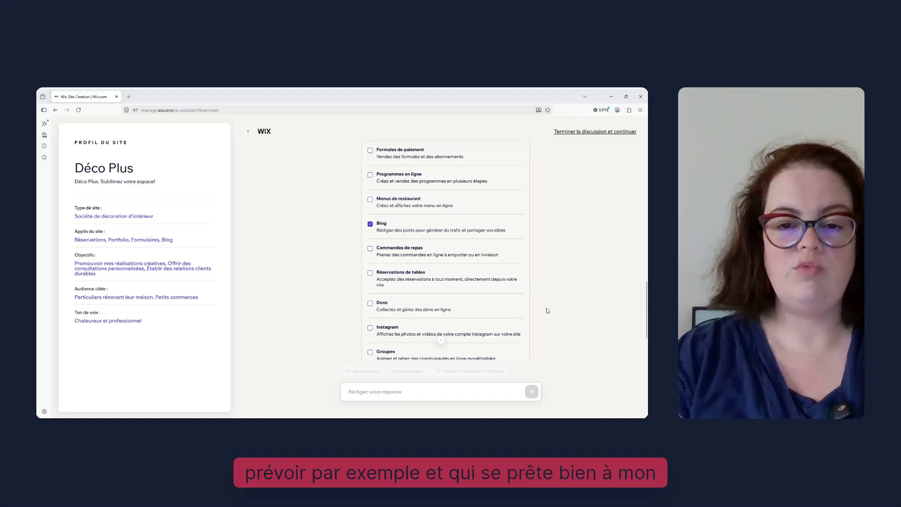
scroll(546, 309, down, 2)
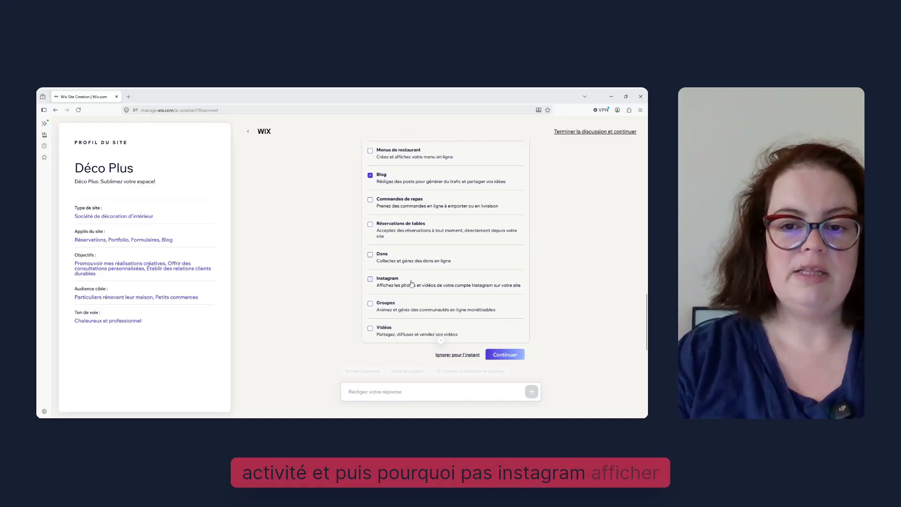
click(396, 286)
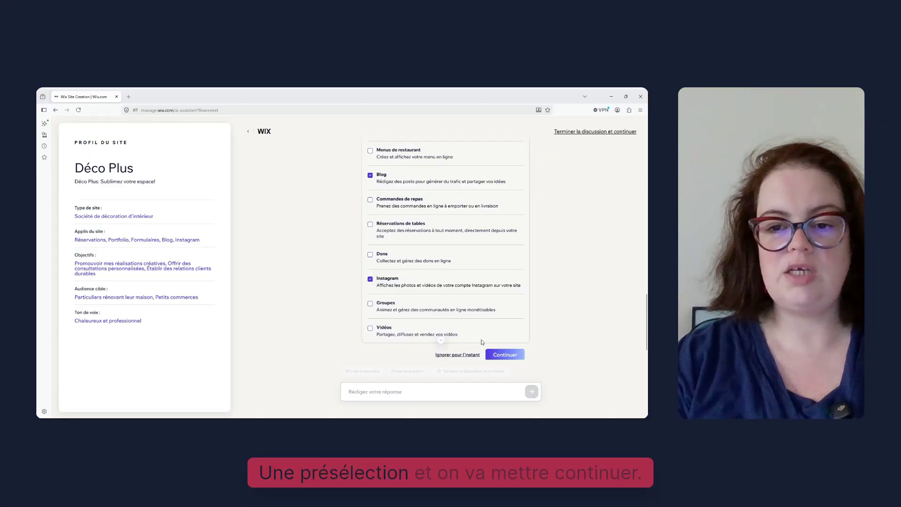
click(506, 356)
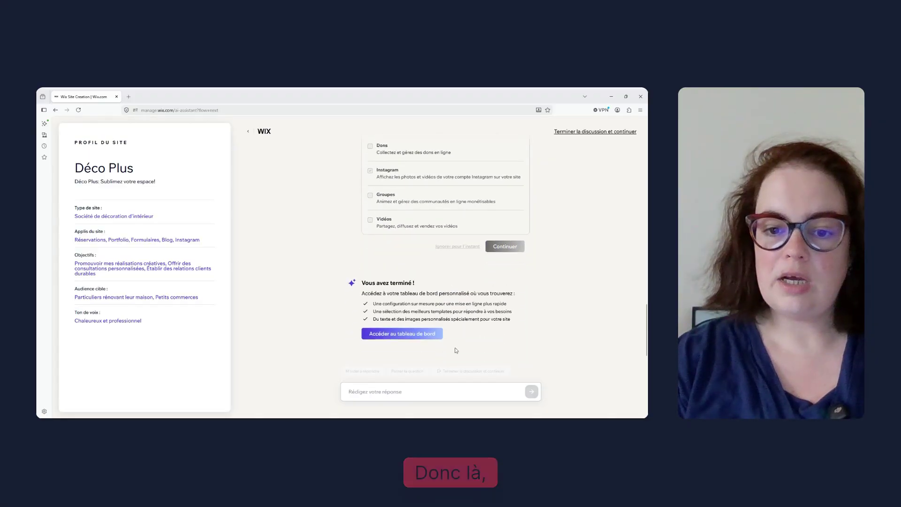
Open the site's personalised dashboard and display its Accueil page.
click(397, 334)
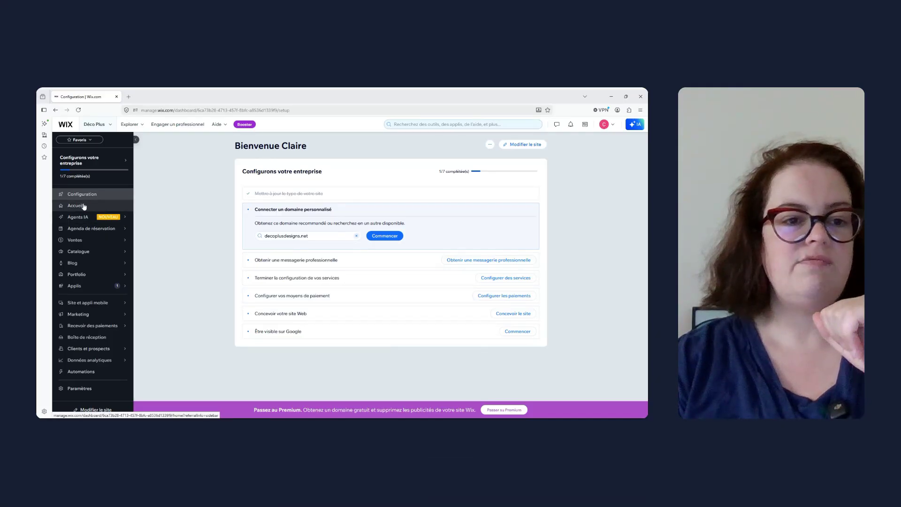
mouse_move(86, 287)
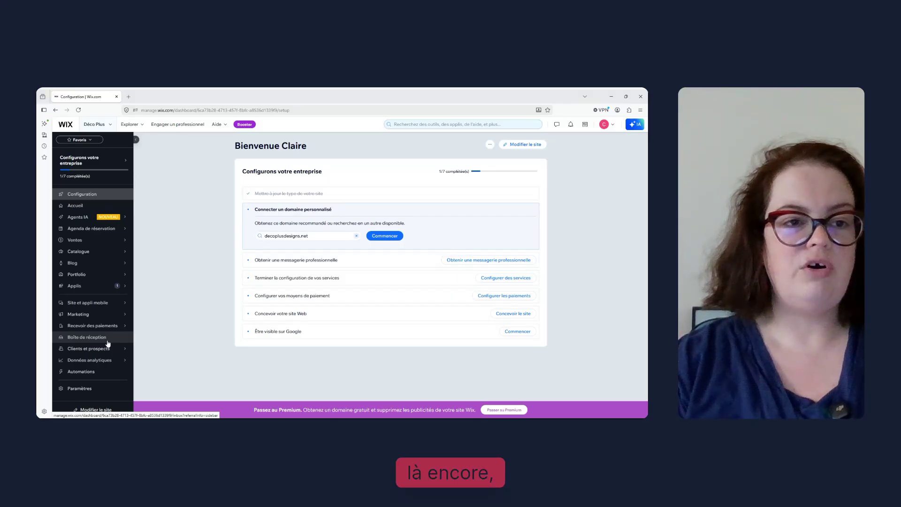
click(77, 207)
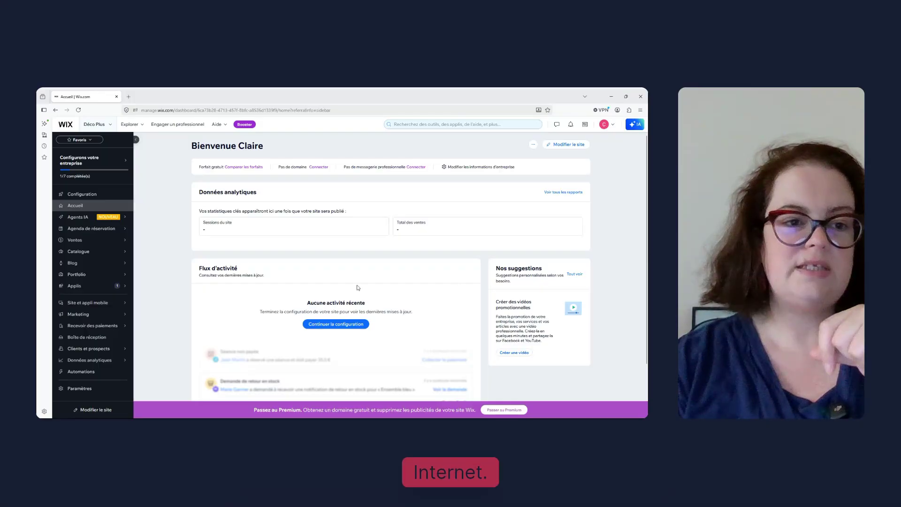
mouse_move(81, 224)
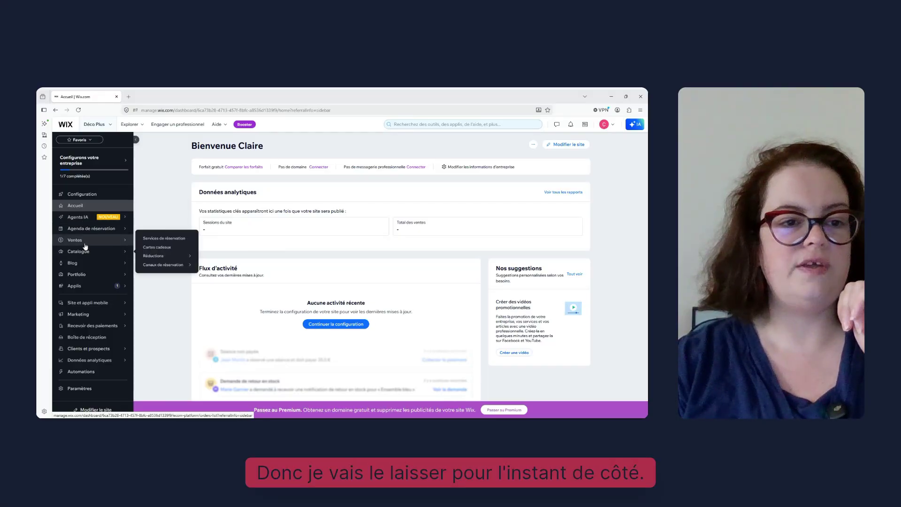
View the booking agenda and the list of managed apps in the site's dashboard.
click(82, 230)
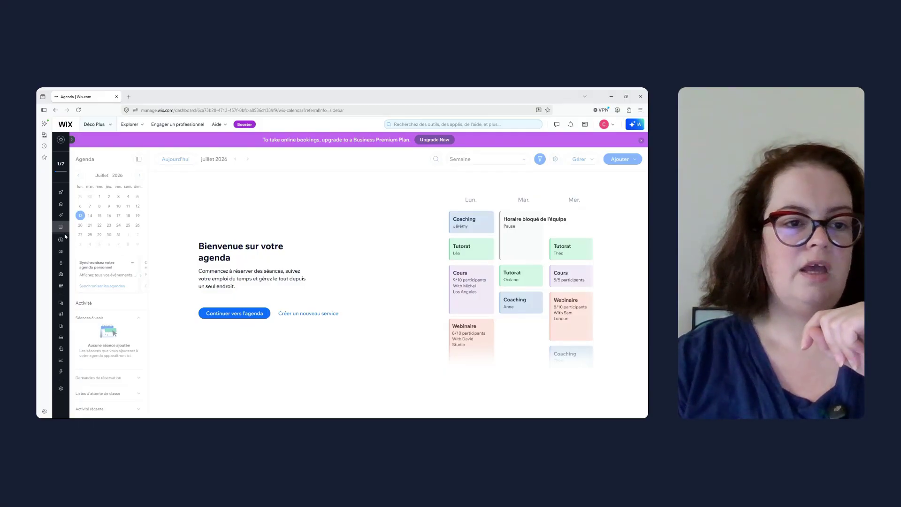
click(74, 139)
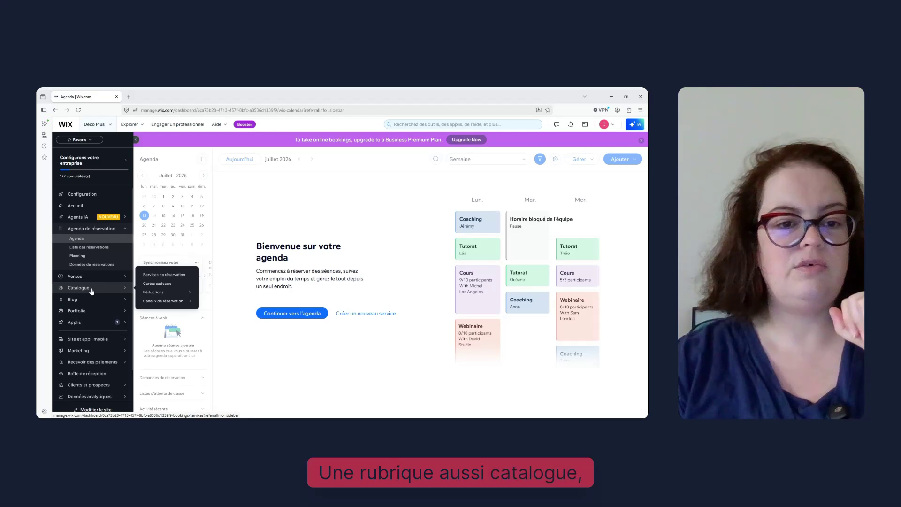
click(90, 324)
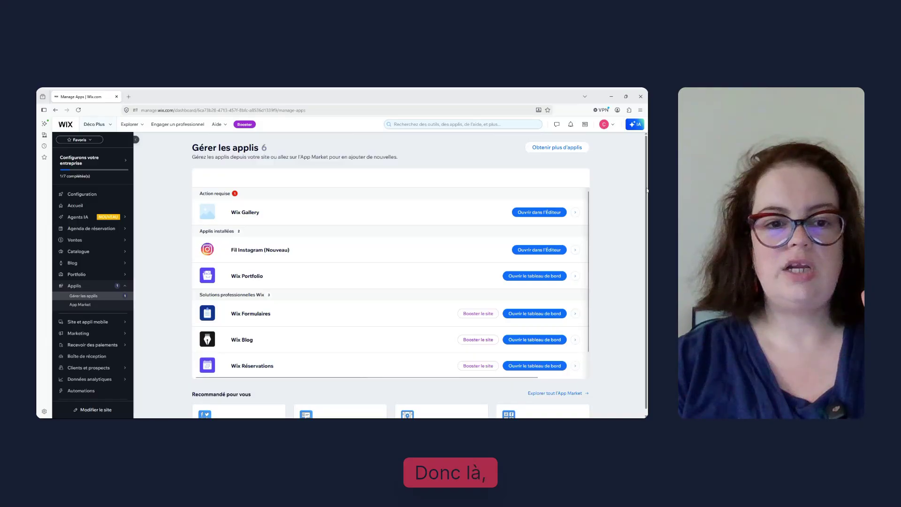
scroll(647, 190, down, 1)
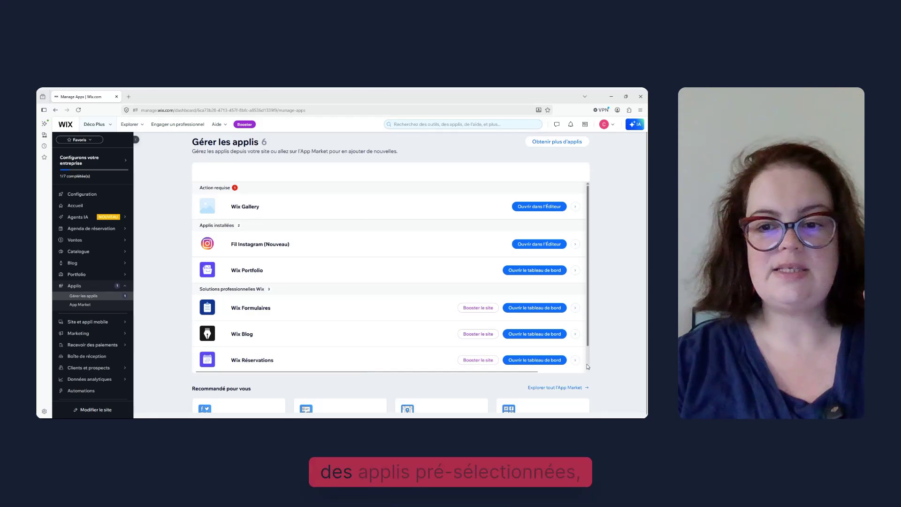
scroll(587, 366, down, 1)
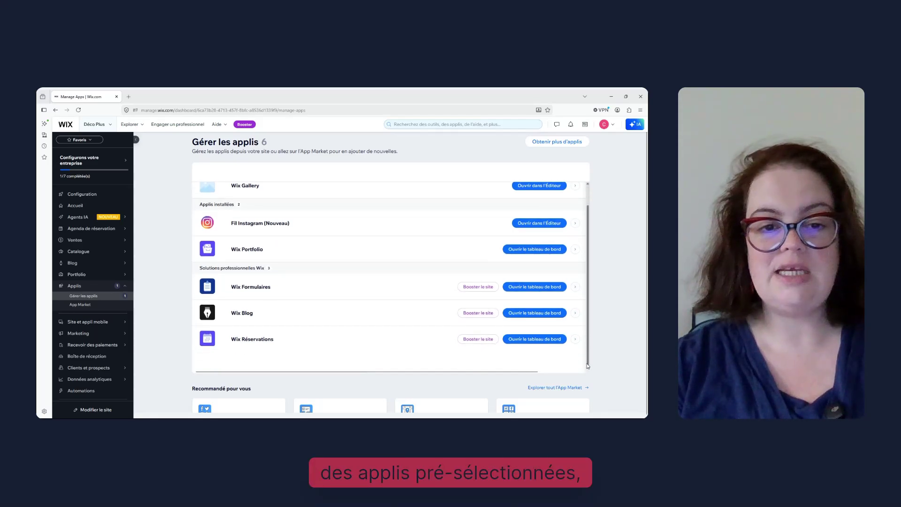
Explore the full App Market, checking its app categories and the recommended, popular and Wix professional apps.
click(566, 388)
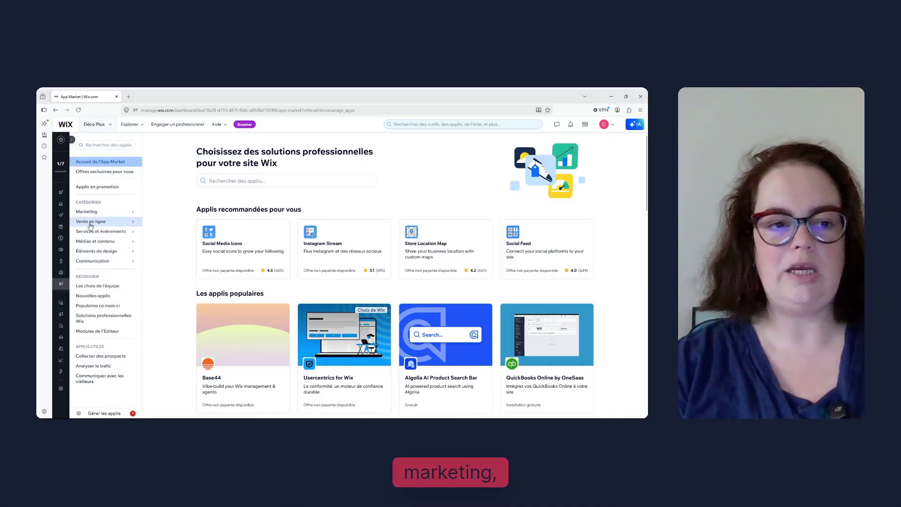
mouse_move(93, 227)
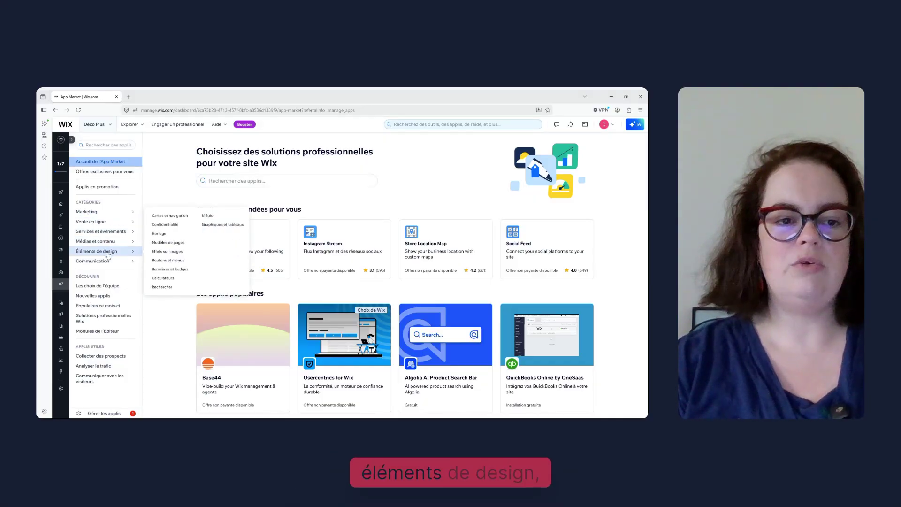
mouse_move(108, 262)
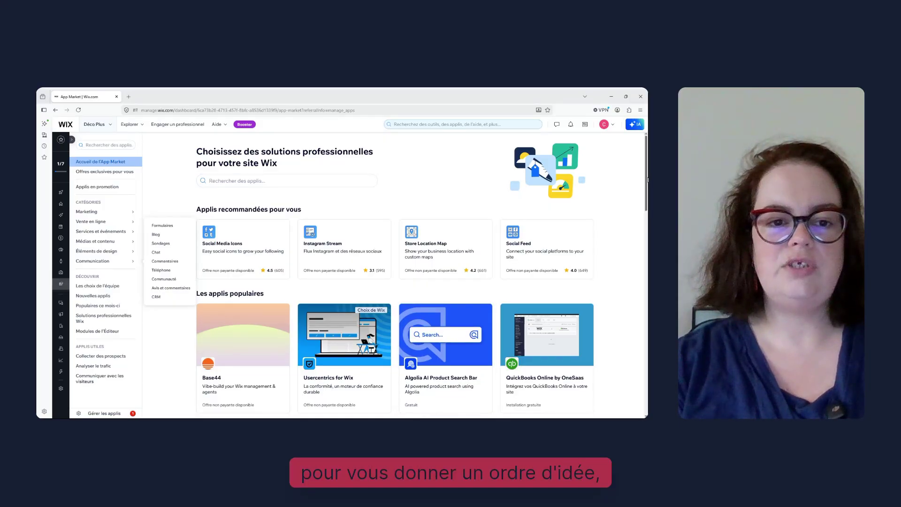
drag(648, 180, 646, 195)
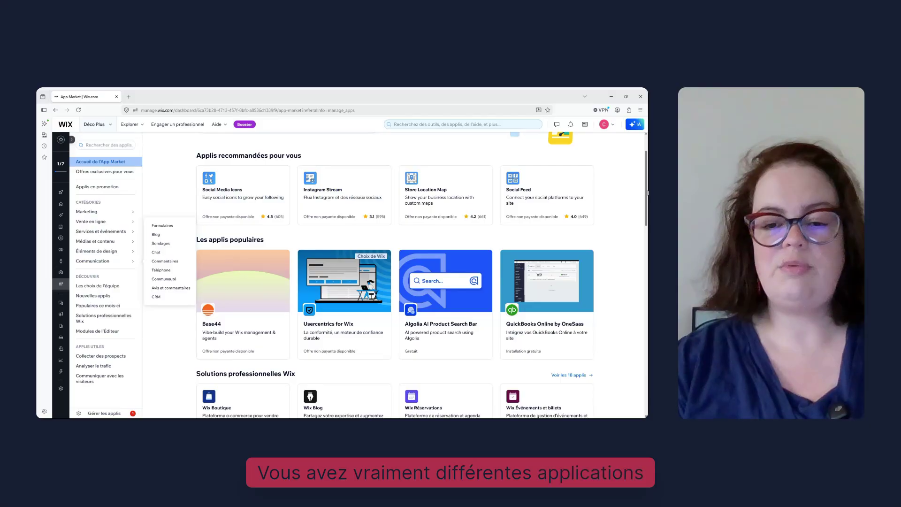
scroll(632, 243, down, 4)
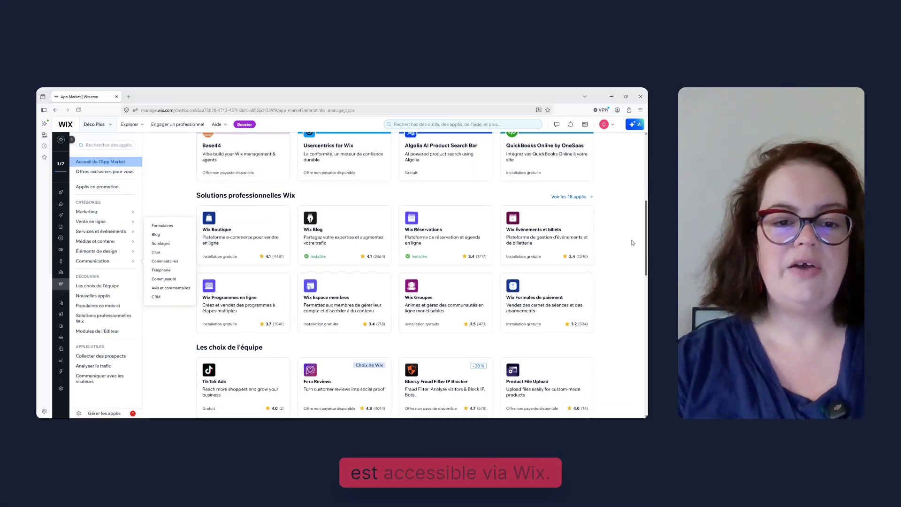
scroll(619, 277, up, 4)
drag(621, 315, 648, 168)
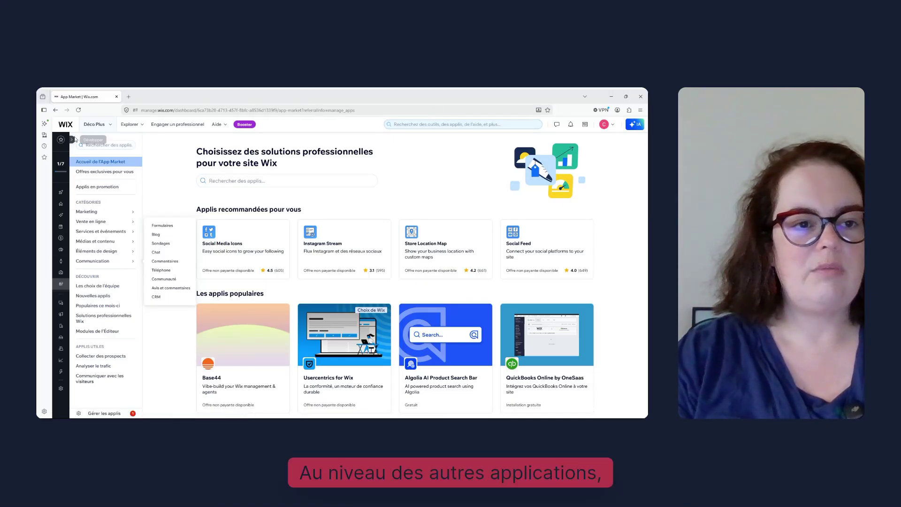
Review the remaining dashboard sections, including the options for receiving payments, and start editing the site.
click(72, 140)
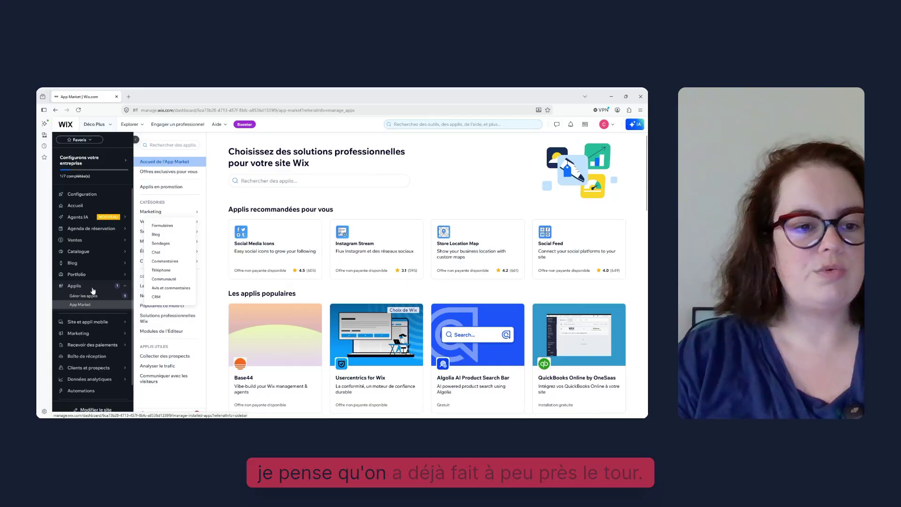
mouse_move(122, 386)
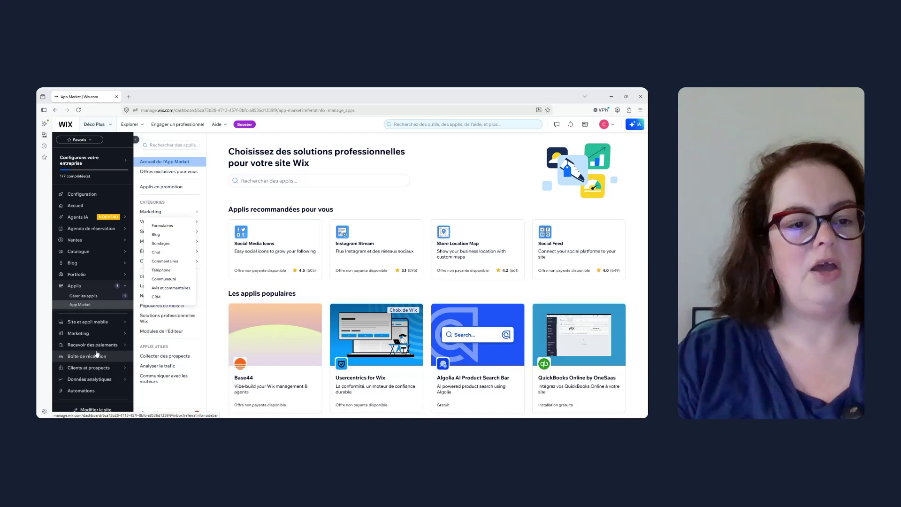
mouse_move(96, 349)
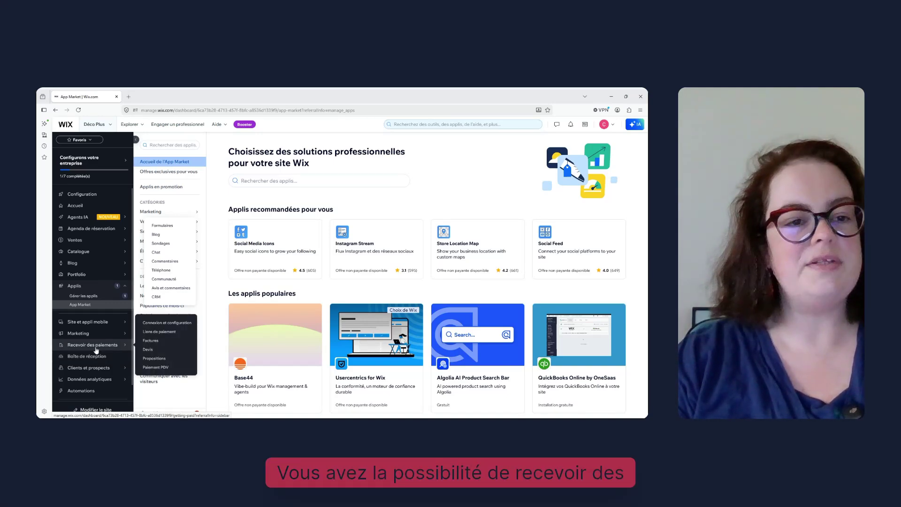
mouse_move(75, 242)
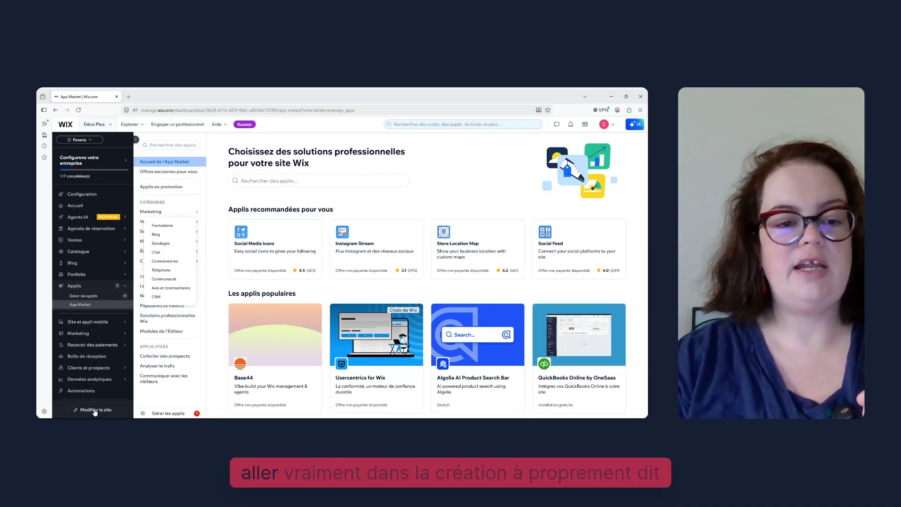
scroll(133, 395, down, 2)
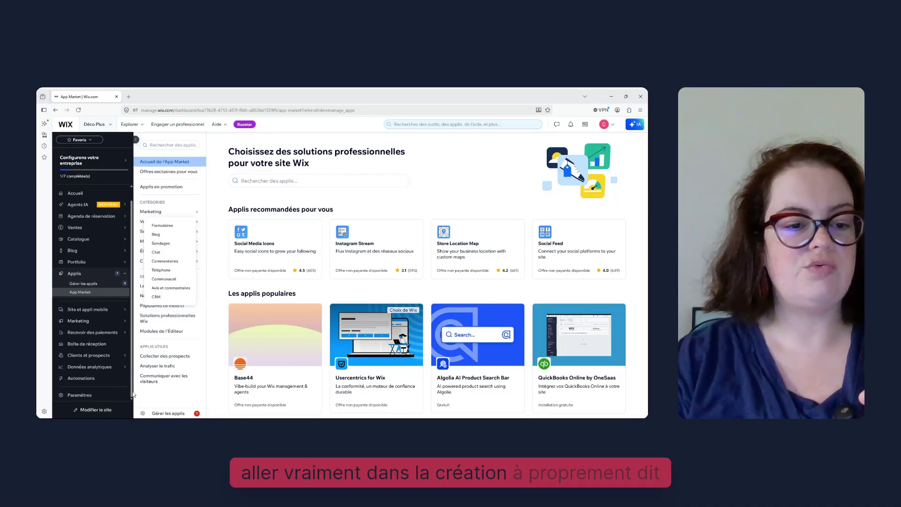
click(105, 411)
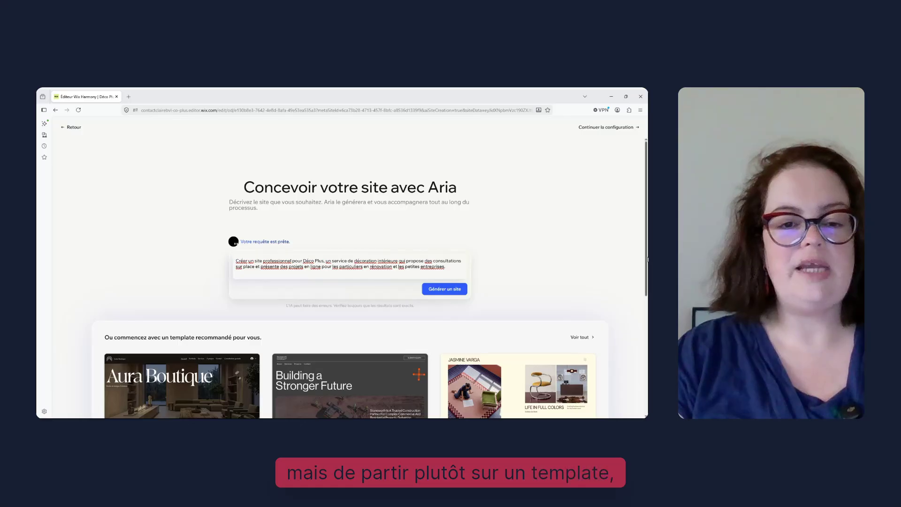
Browse the recommended templates and display the full list of templates for "Société de décoration d'intérieur".
scroll(644, 253, down, 2)
scroll(644, 253, down, 2)
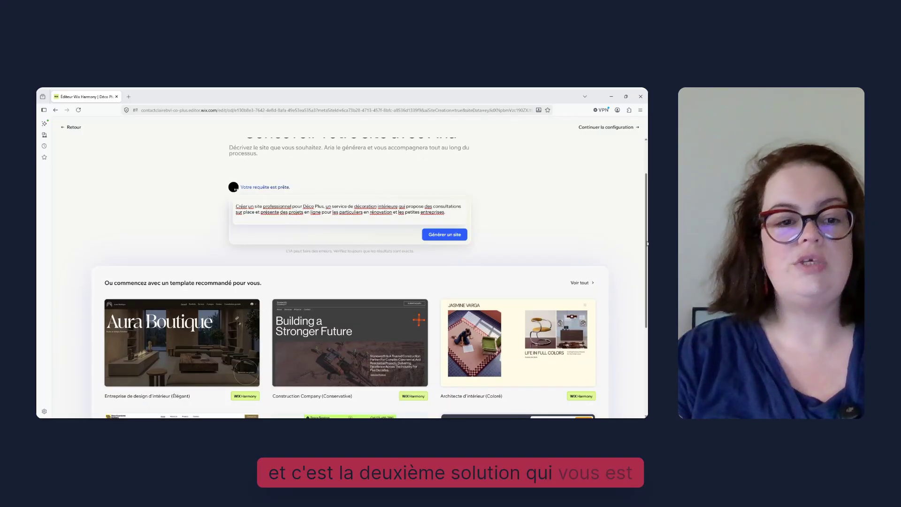
drag(647, 243, 648, 295)
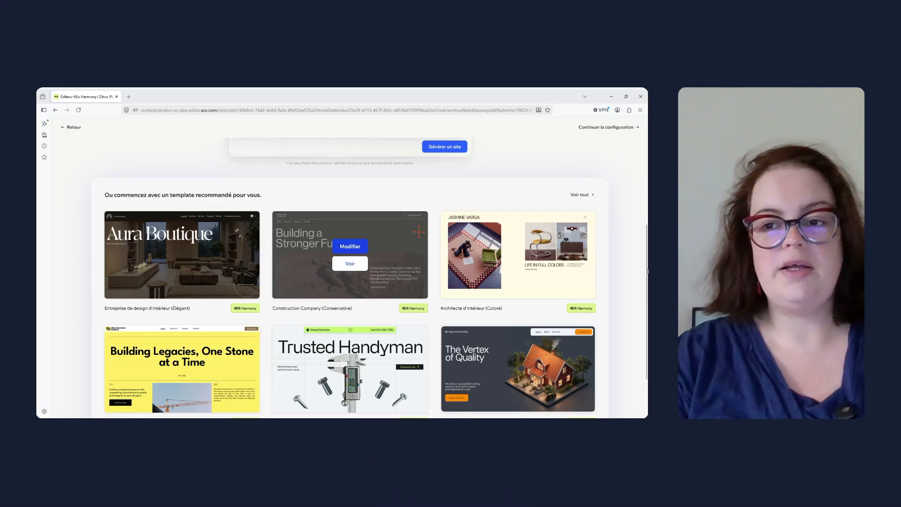
drag(648, 303, 645, 262)
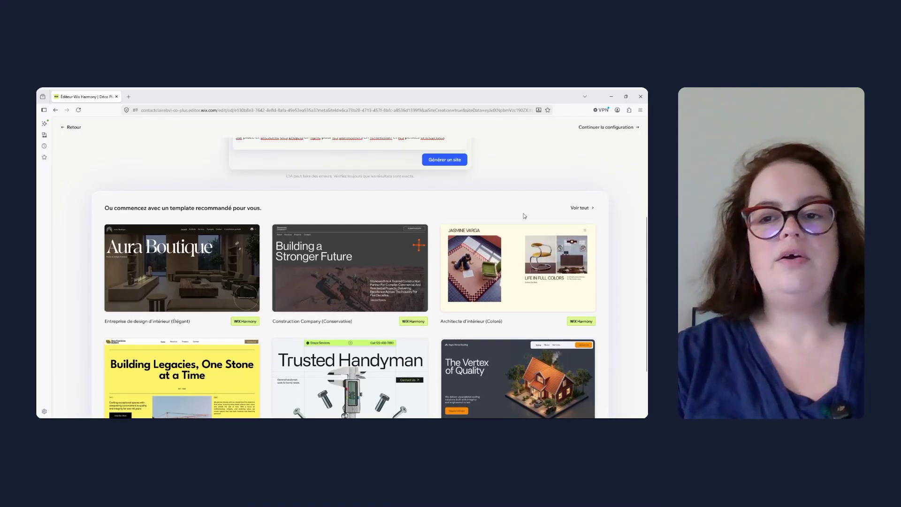
click(580, 210)
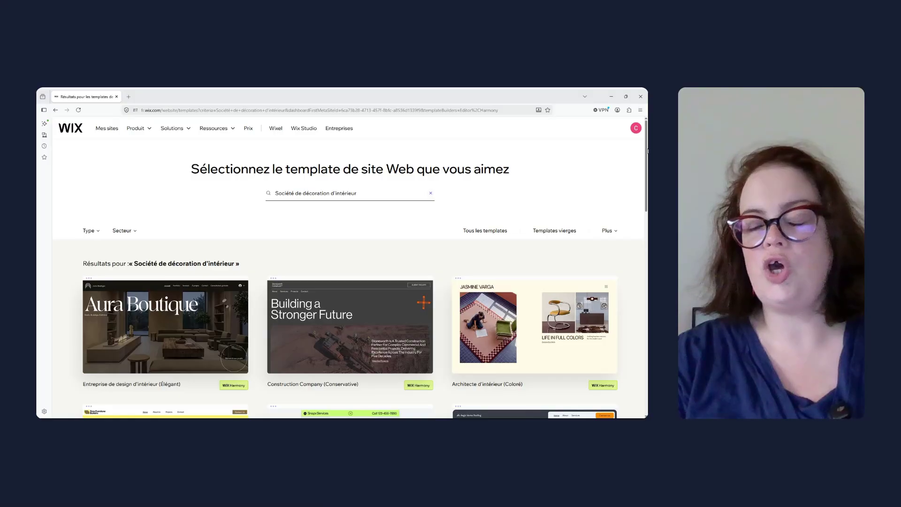
drag(648, 151, 648, 182)
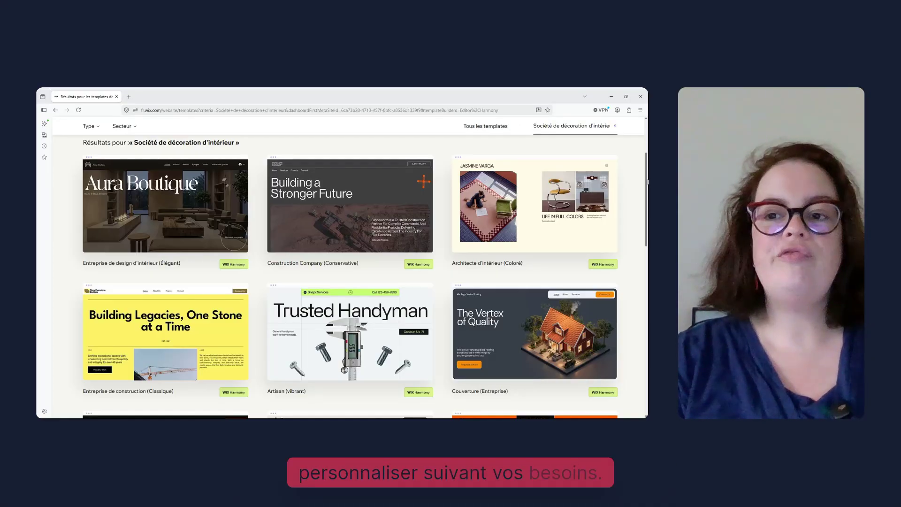
drag(648, 183, 648, 285)
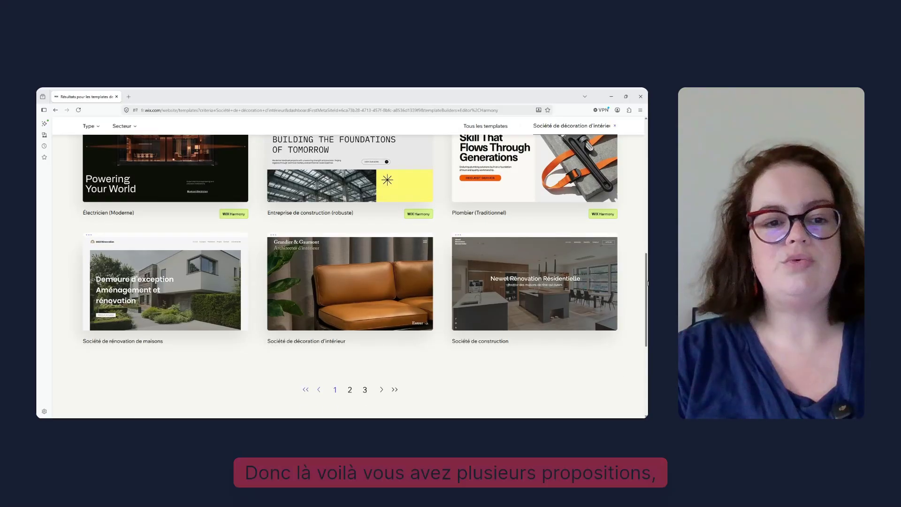
Preview the "Société de rénovation de maisons" template.
mouse_move(116, 290)
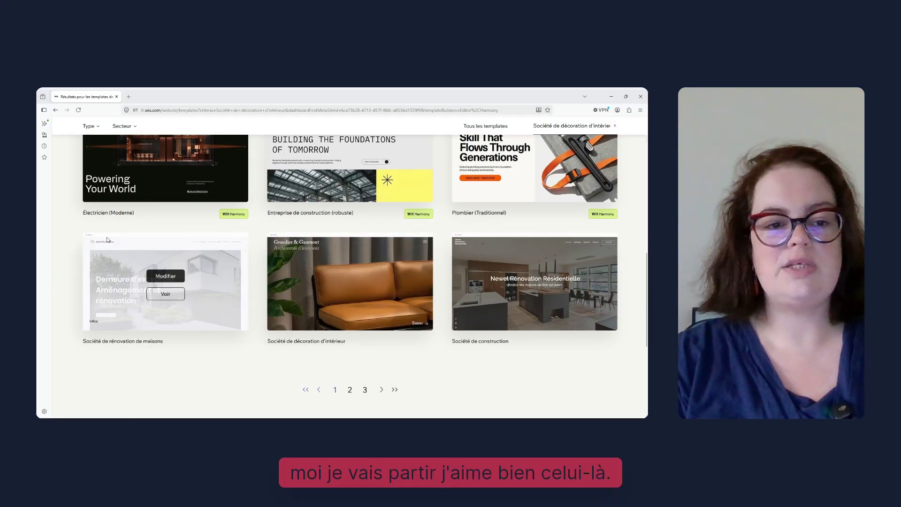
click(171, 295)
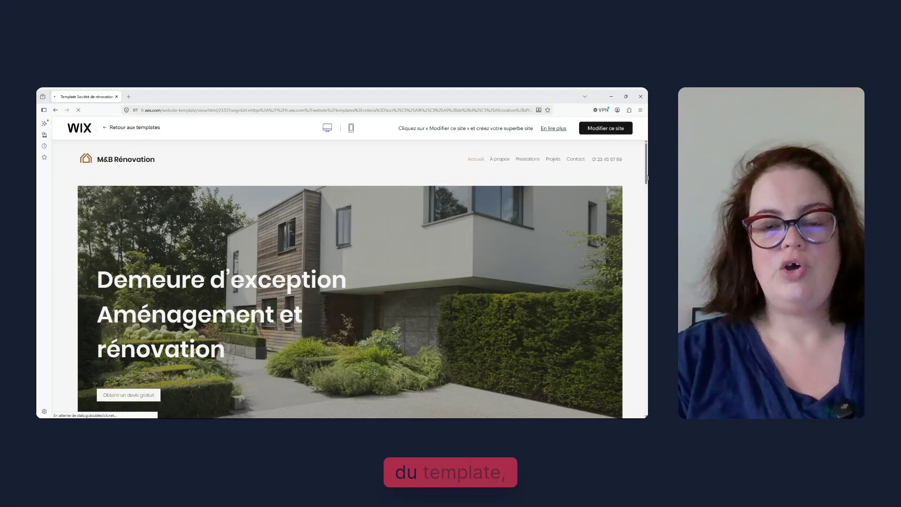
mouse_move(648, 183)
mouse_down()
mouse_move(647, 352)
mouse_move(647, 165)
mouse_up()
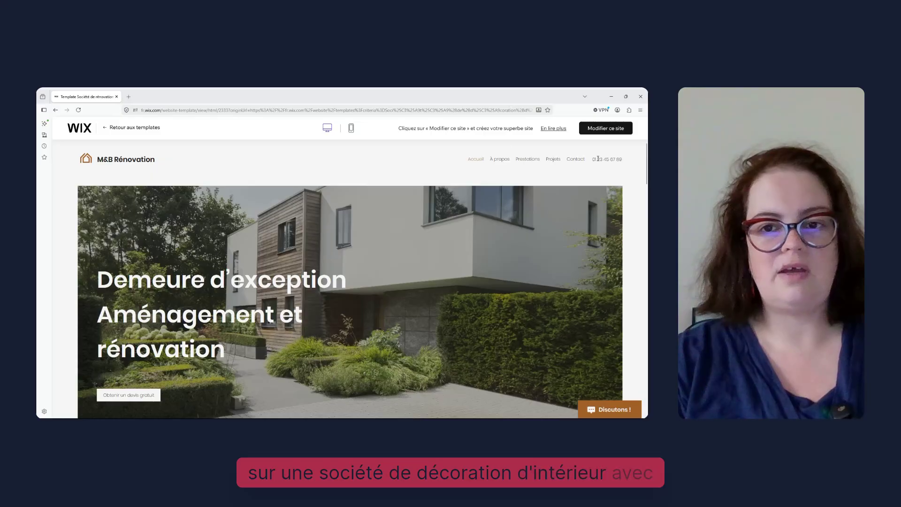
View the À propos and Prestations pages of the template preview and choose to edit this site.
click(502, 160)
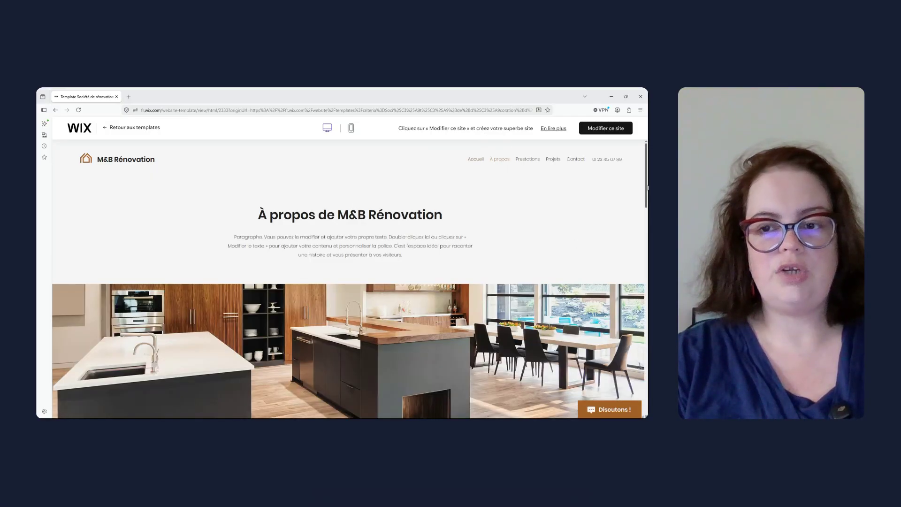
drag(648, 187, 648, 317)
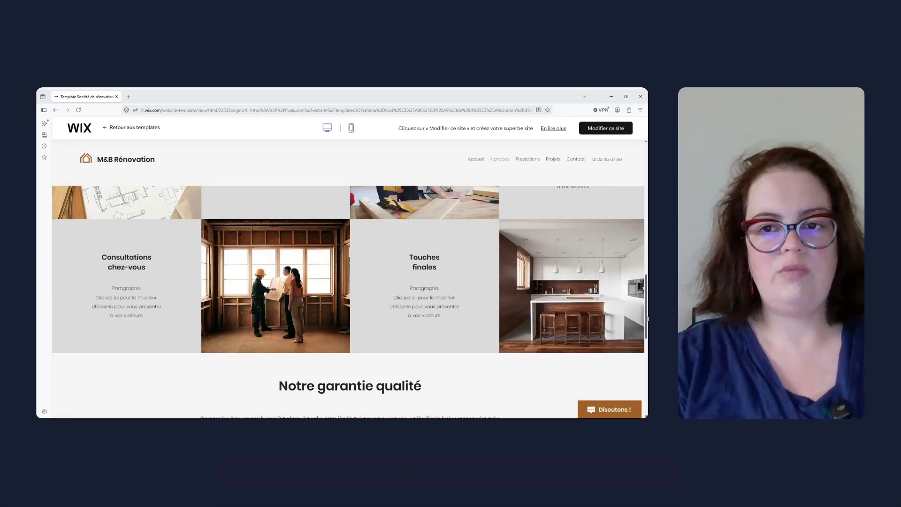
click(528, 159)
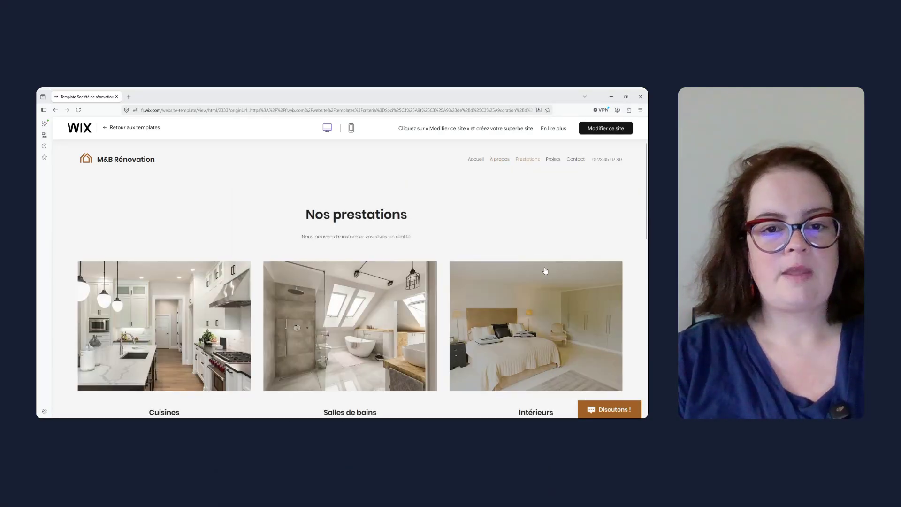
mouse_move(648, 206)
mouse_down()
mouse_move(643, 383)
mouse_move(647, 204)
mouse_up()
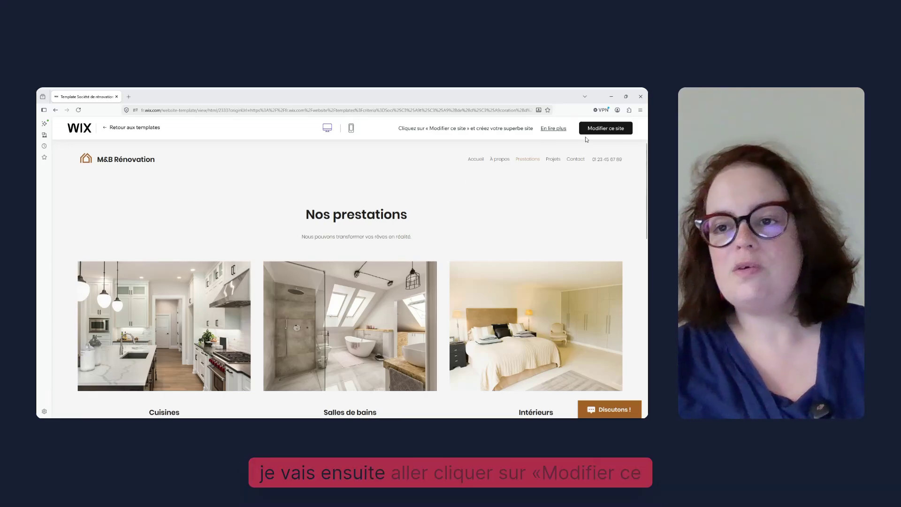
click(606, 131)
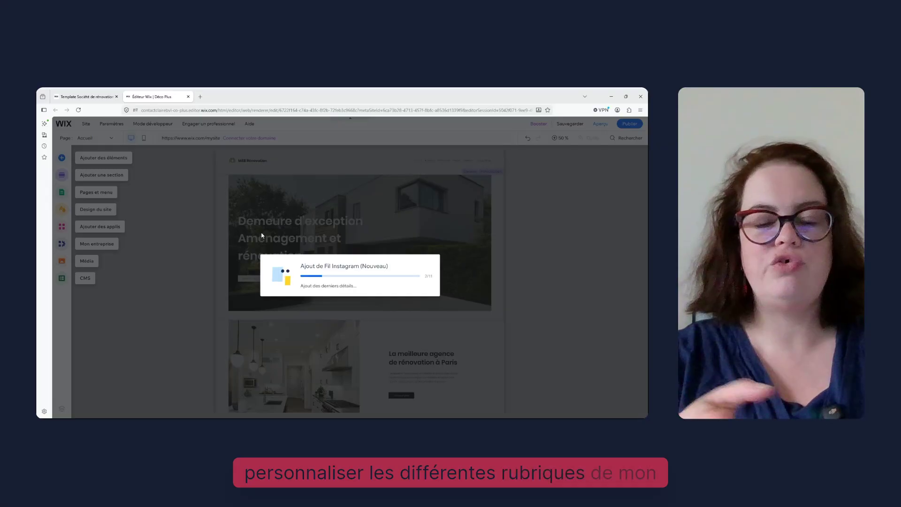
Examine the homepage sections of the template in the site editor.
scroll(262, 236, down, 5)
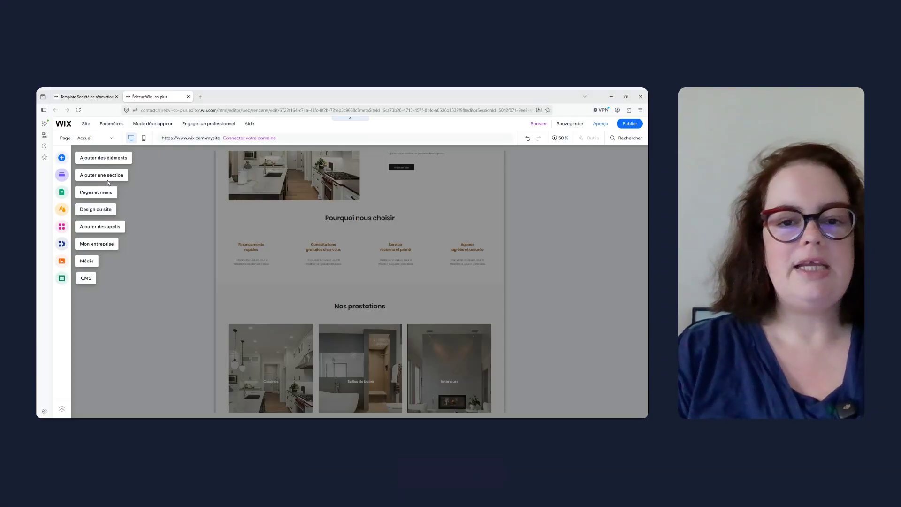
click(176, 235)
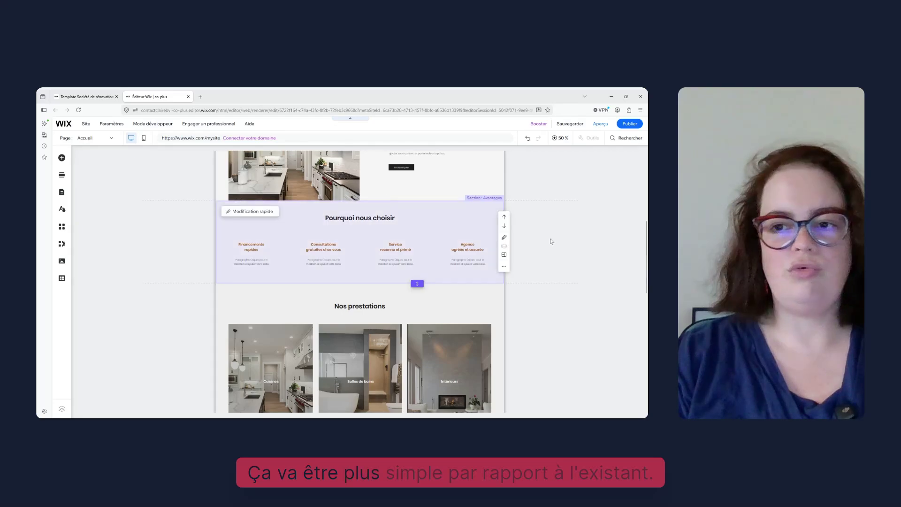
scroll(409, 219, up, 5)
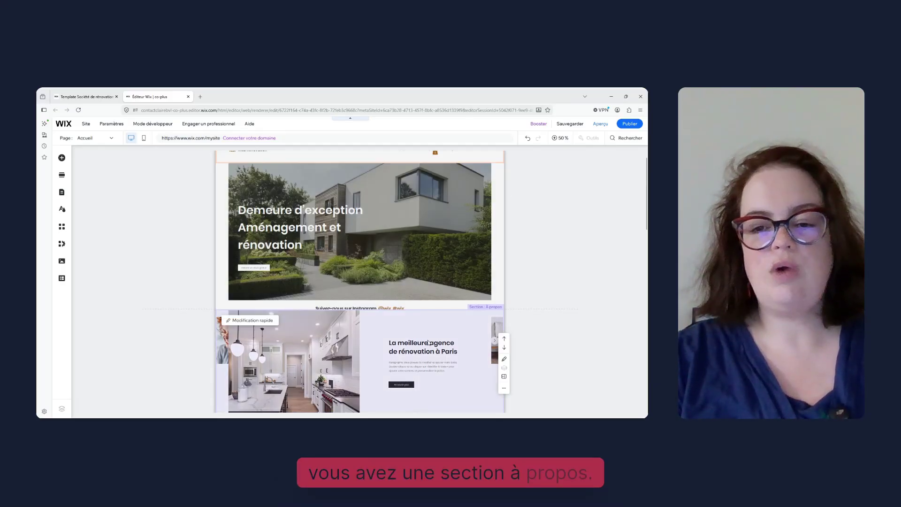
drag(648, 203, 648, 229)
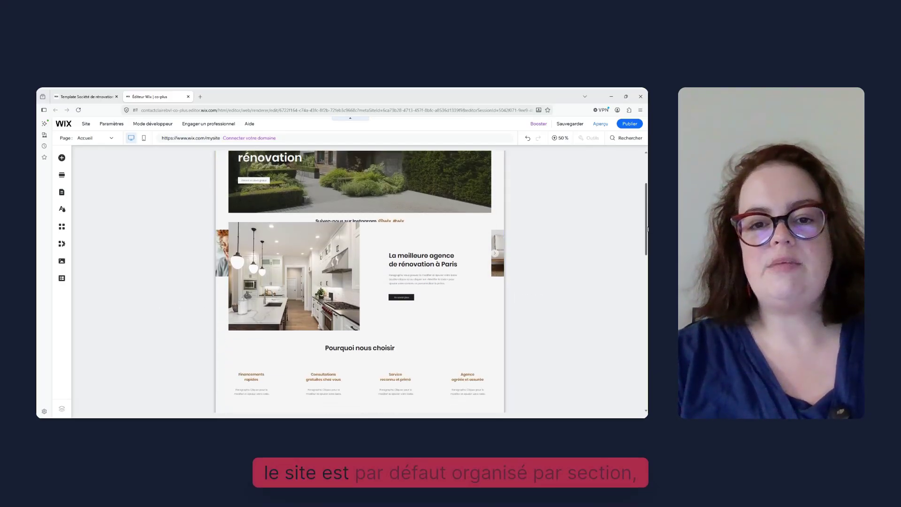
Increase the height of the homepage's Introduction section so it contains the whole Instagram gallery above the À propos section.
mouse_move(383, 302)
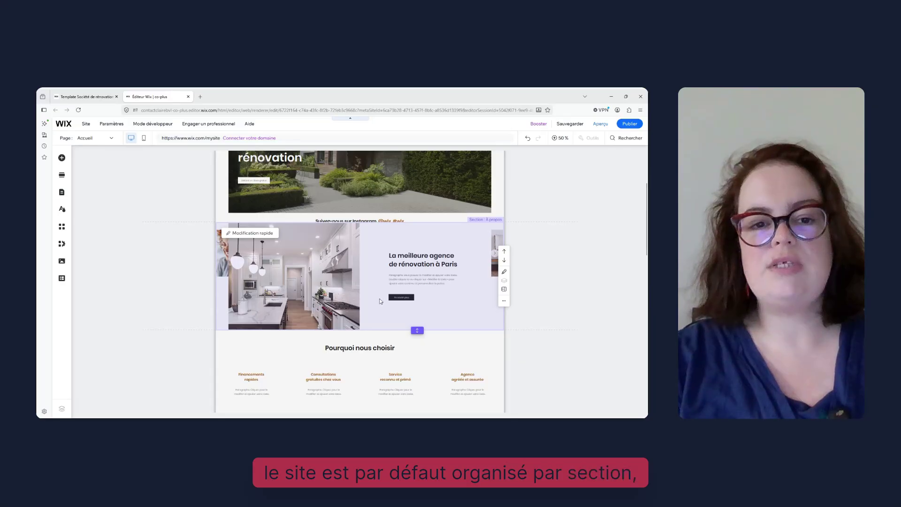
mouse_move(425, 230)
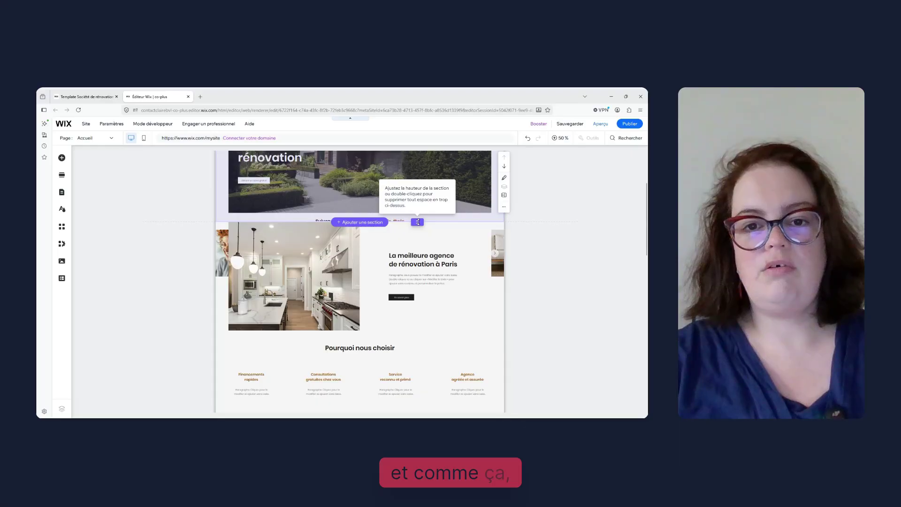
drag(417, 222, 418, 292)
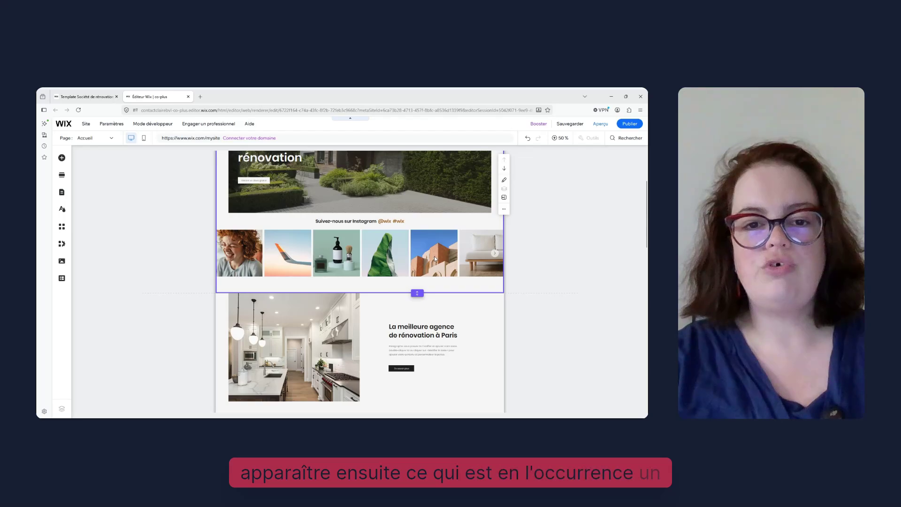
scroll(647, 239, up, 5)
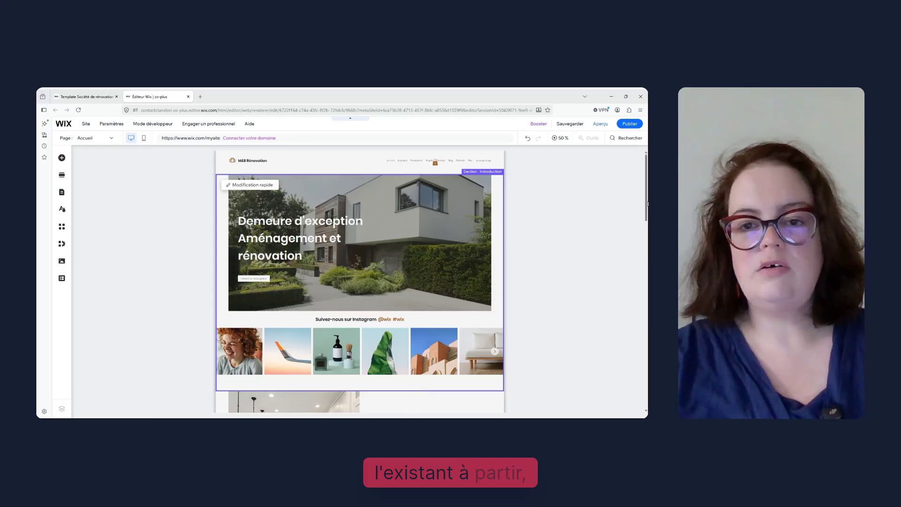
Change the À propos section's title to "Le meilleur décorateur d'intérieur" using quick edit.
scroll(394, 270, down, 4)
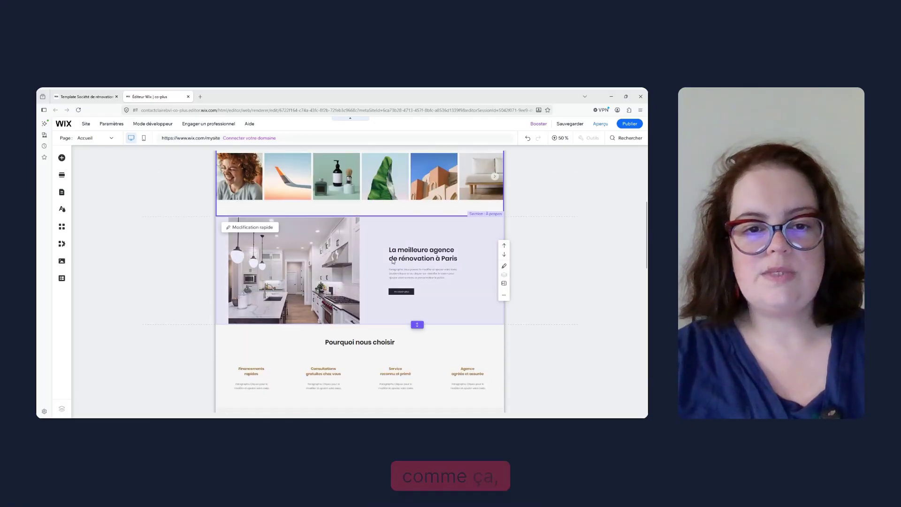
click(247, 225)
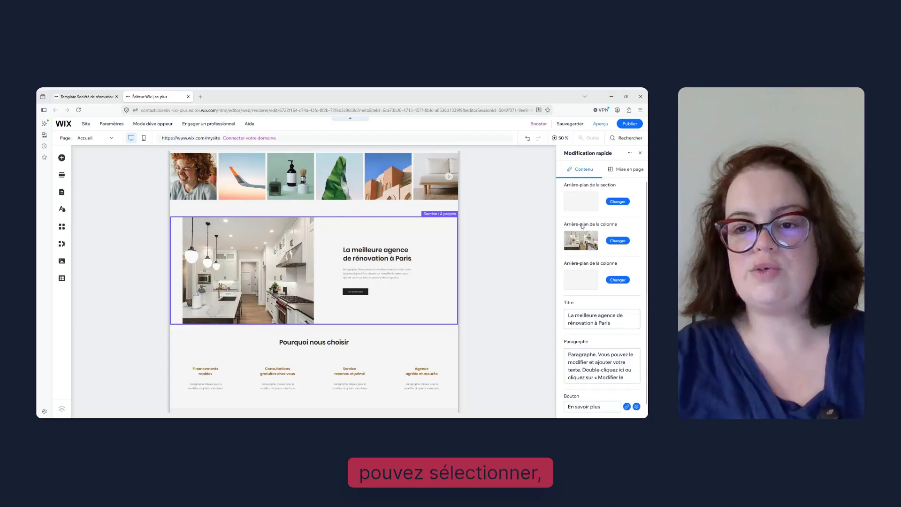
click(611, 321)
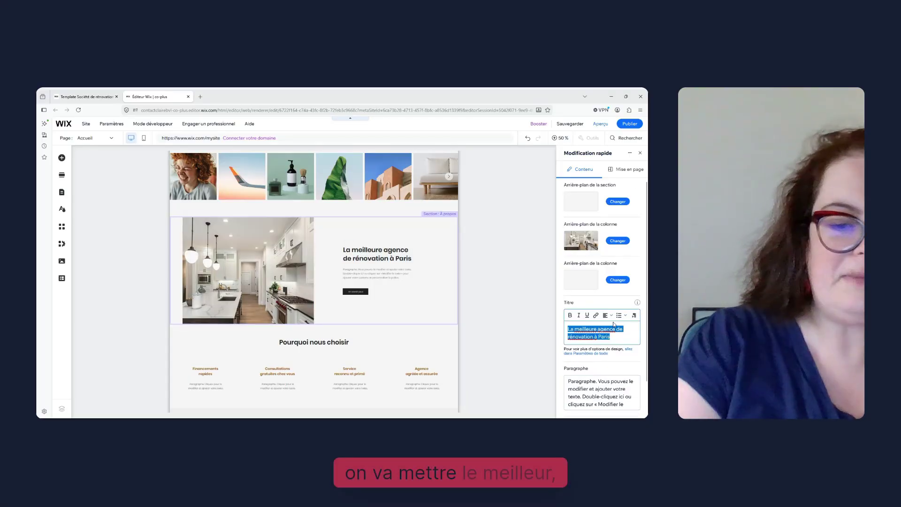
text(Le meill)
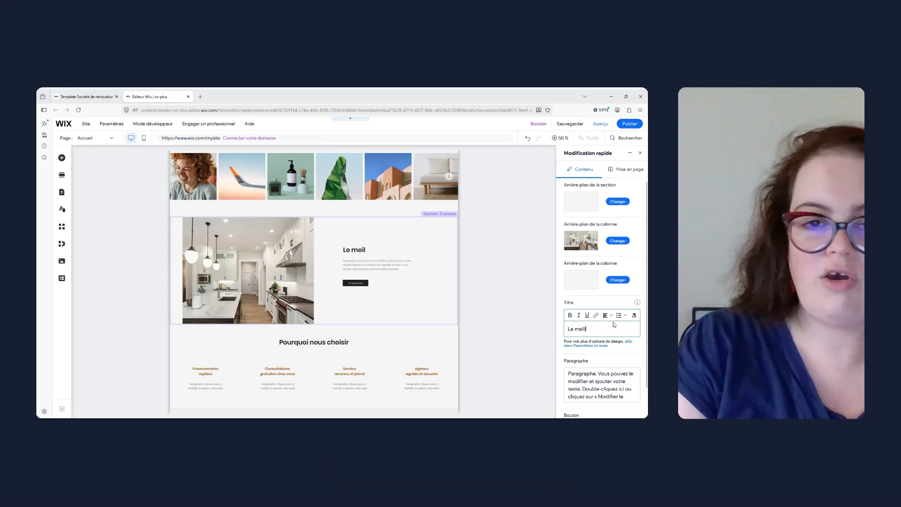
text(eur décorate)
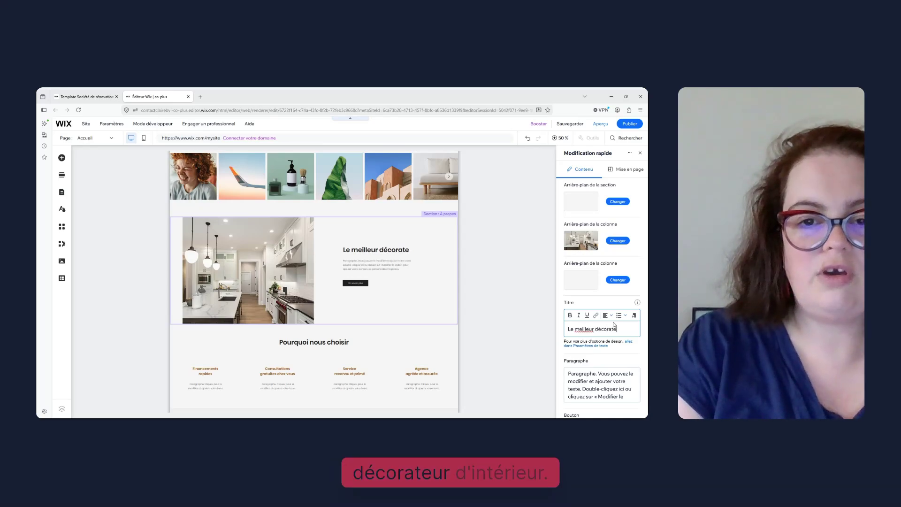
text(ur d'inte)
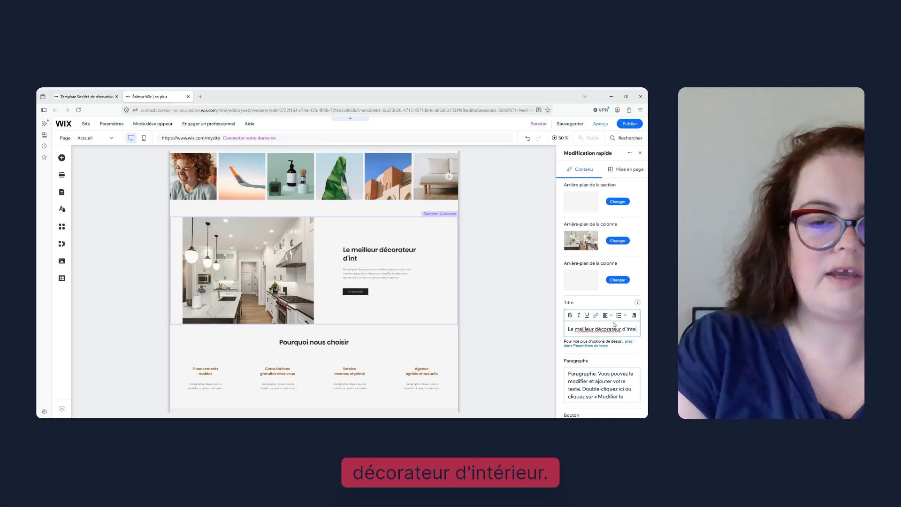
text(rieur)
key(BackSpace)
key(BackSpace)
key(BackSpace)
key(BackSpace)
key(BackSpace)
key(BackSpace)
text(é)
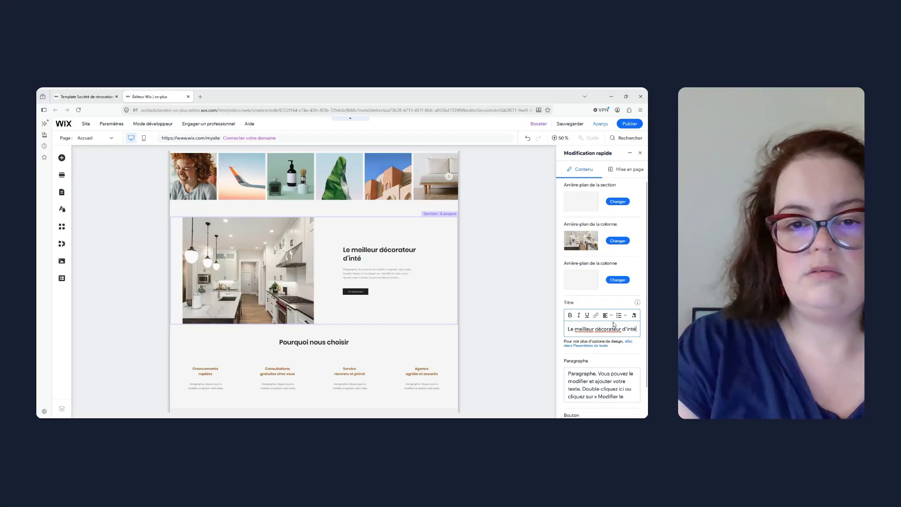
text(rieur)
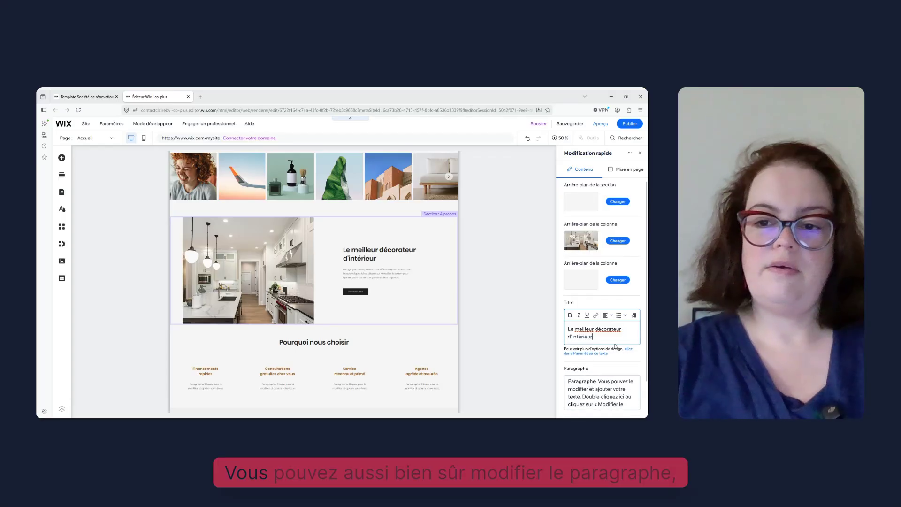
Examine the À propos section's button label setting and its alternative layouts, and leave quick edit.
scroll(604, 376, down, 1)
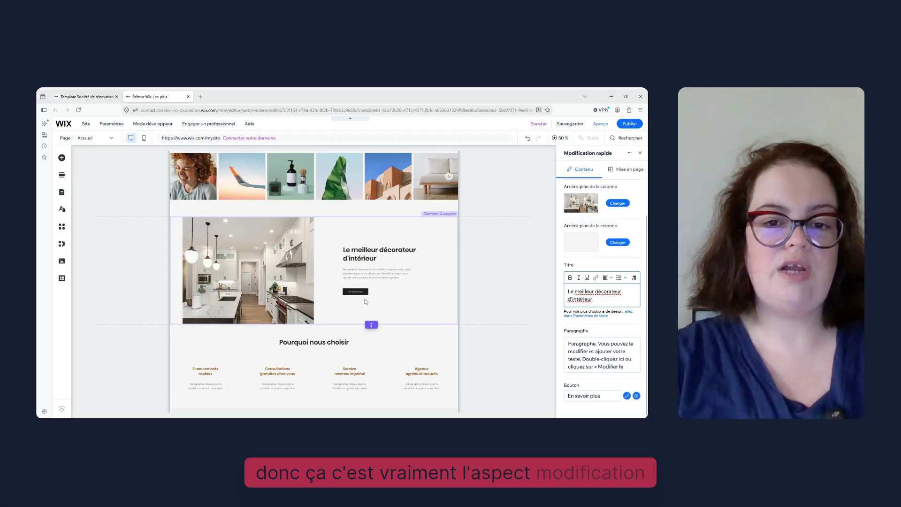
click(599, 398)
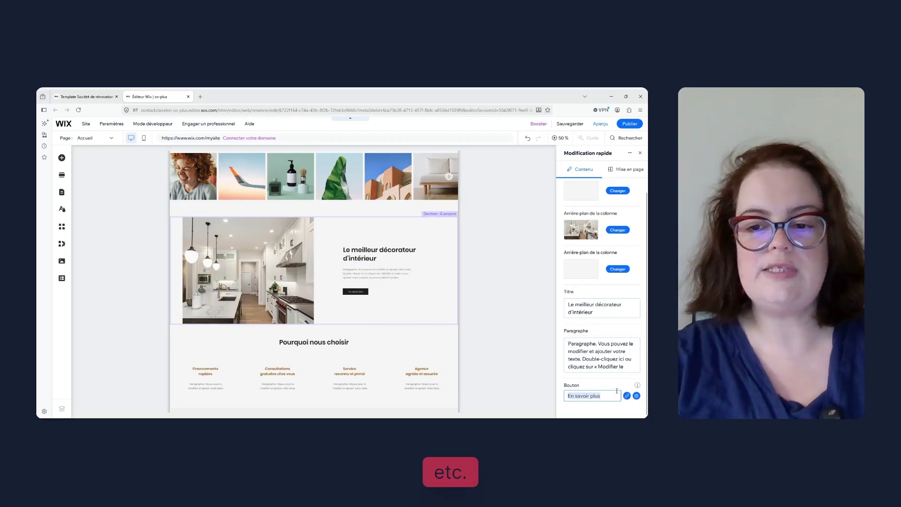
click(627, 170)
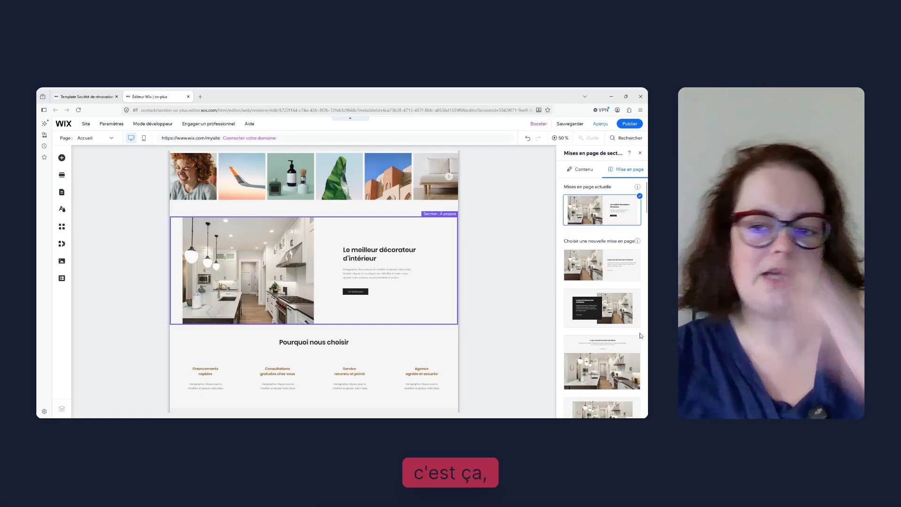
drag(648, 201, 646, 273)
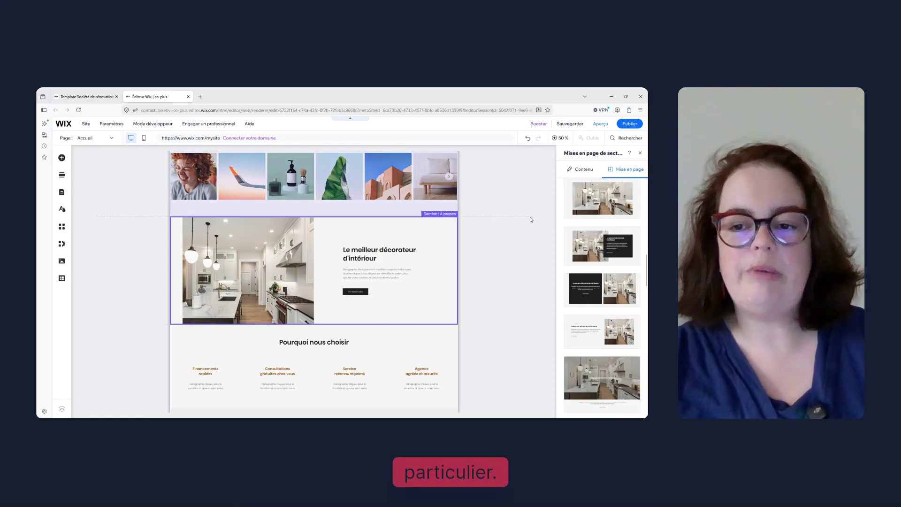
click(640, 156)
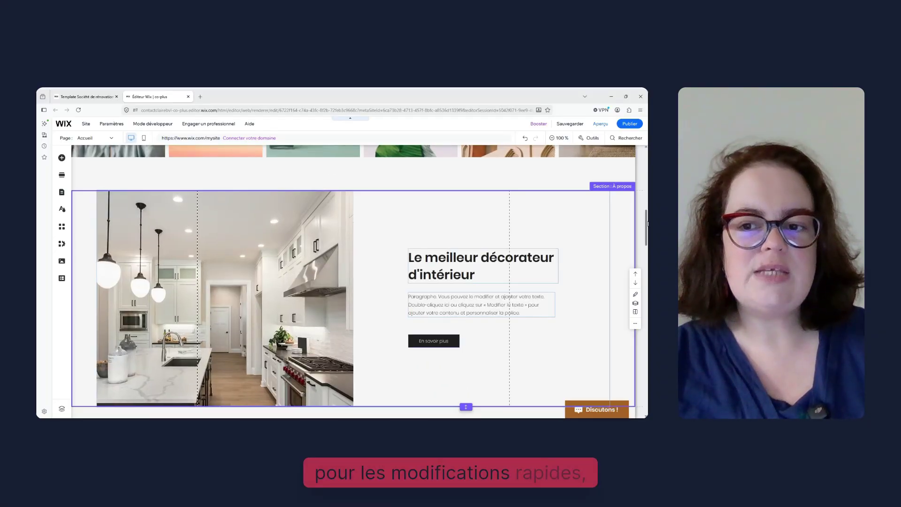
Replace the À propos section's paragraph directly on the page with "Modifier le paragraphe comme vous le souhaitez".
scroll(605, 241, down, 1)
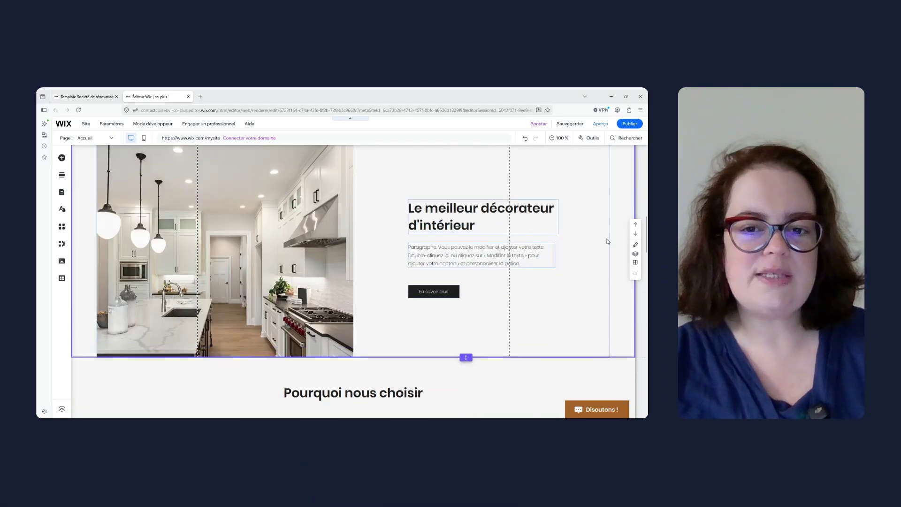
double_click(463, 255)
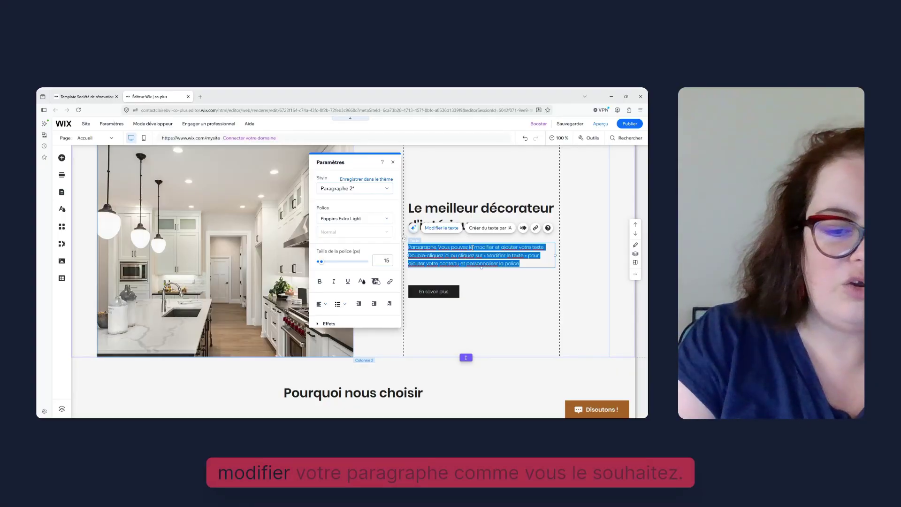
text(Modifier le)
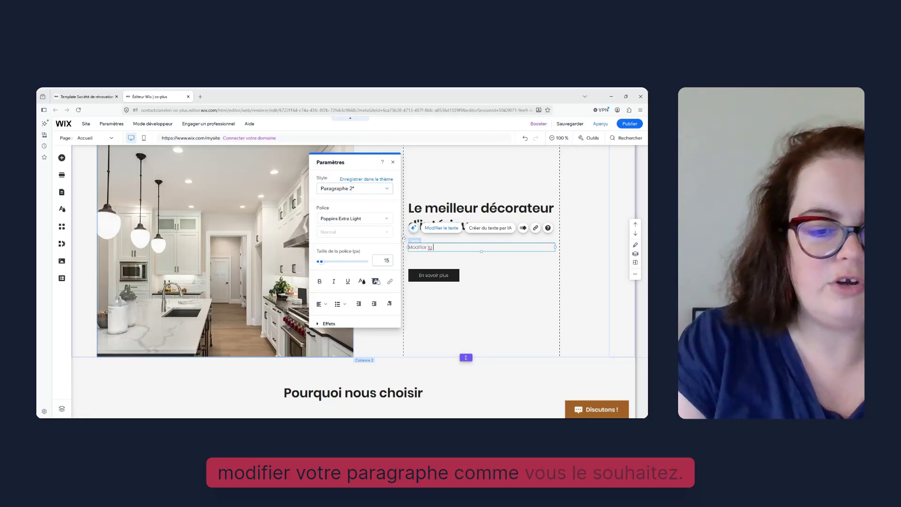
text( paragraphe comme vou)
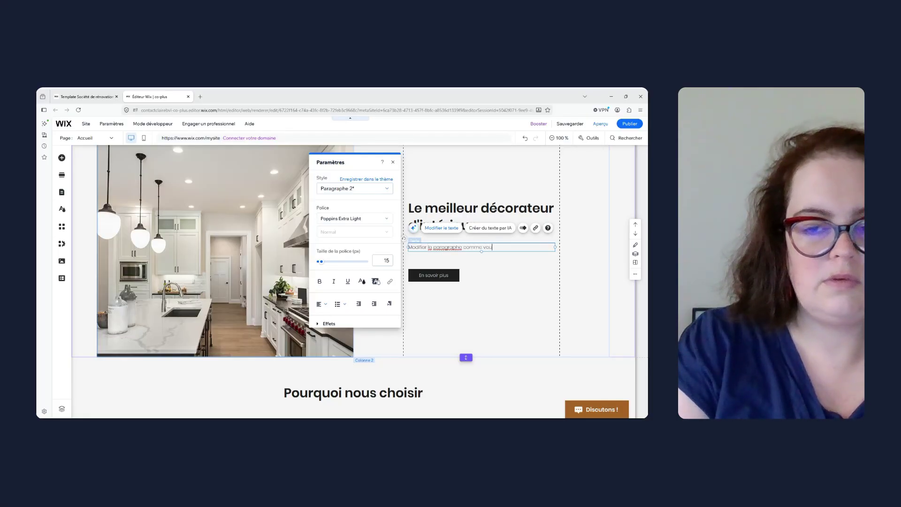
text(s le souhaite)
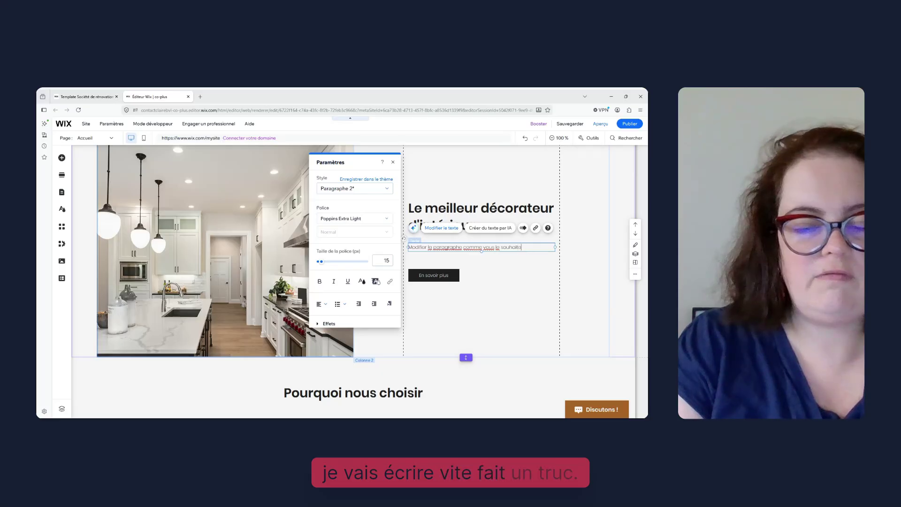
text(z)
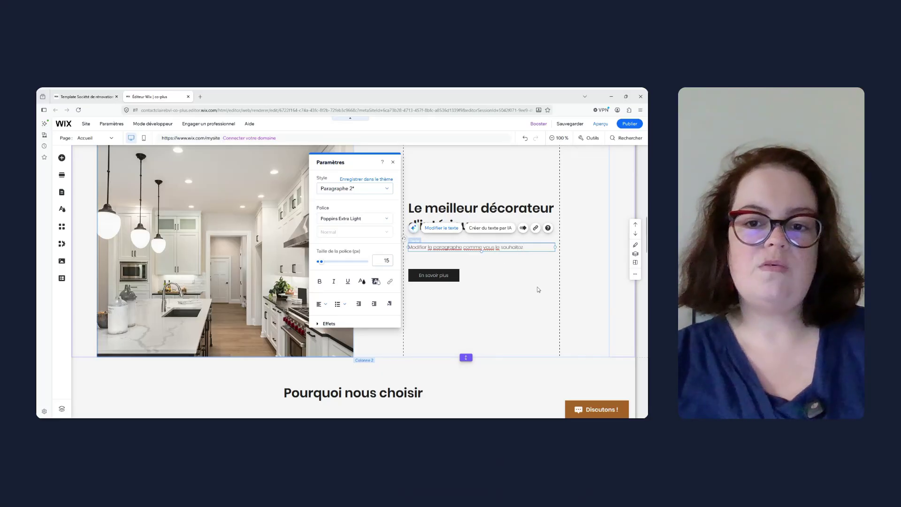
click(492, 310)
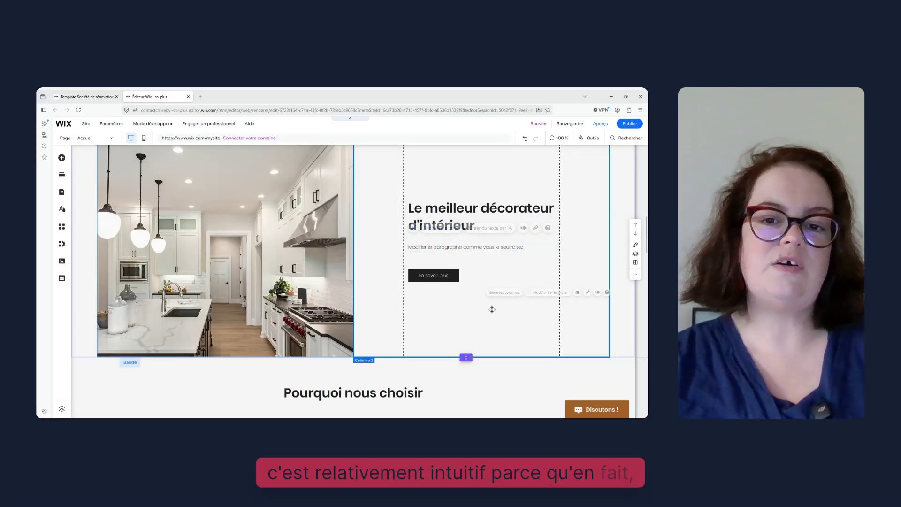
click(465, 247)
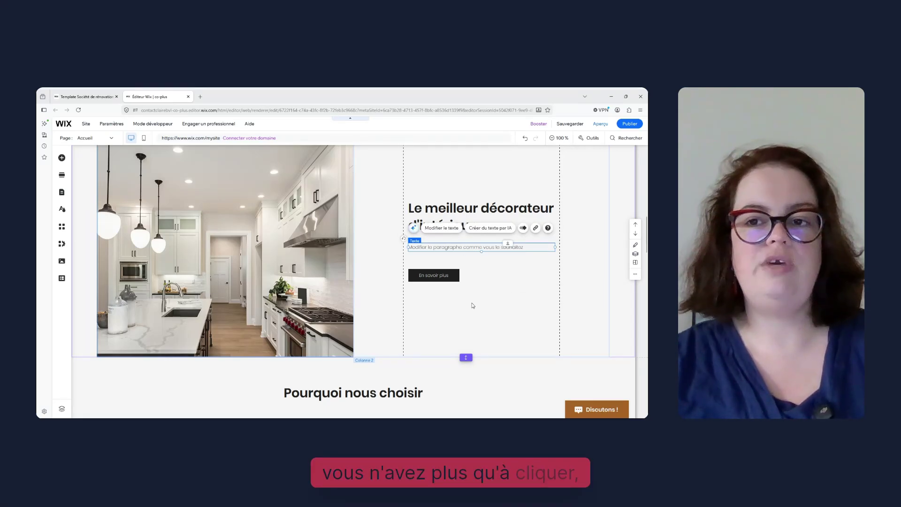
mouse_move(574, 123)
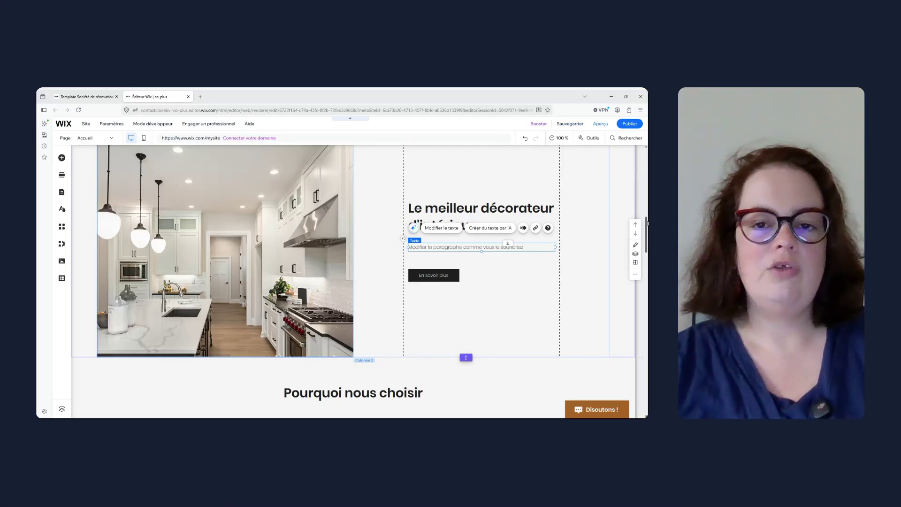
mouse_move(647, 223)
mouse_down()
mouse_move(646, 164)
mouse_move(648, 223)
mouse_up()
mouse_move(465, 222)
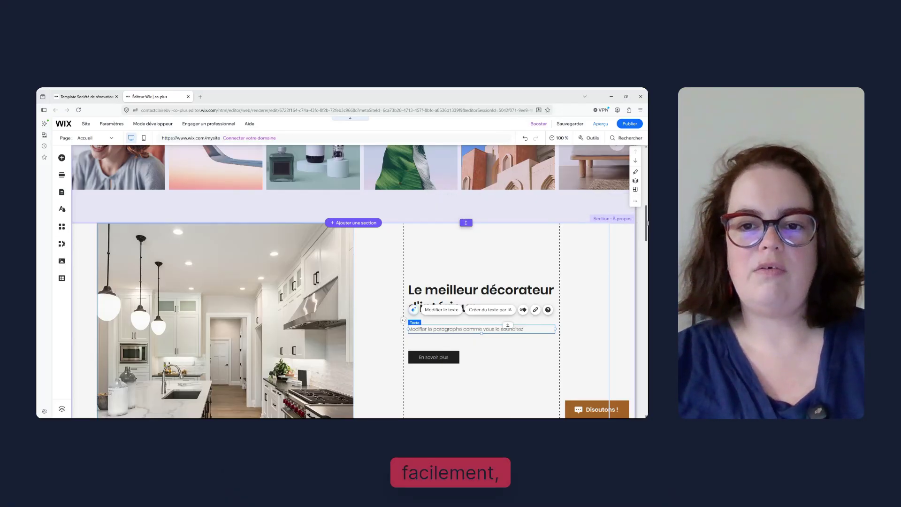
scroll(472, 175, down, 5)
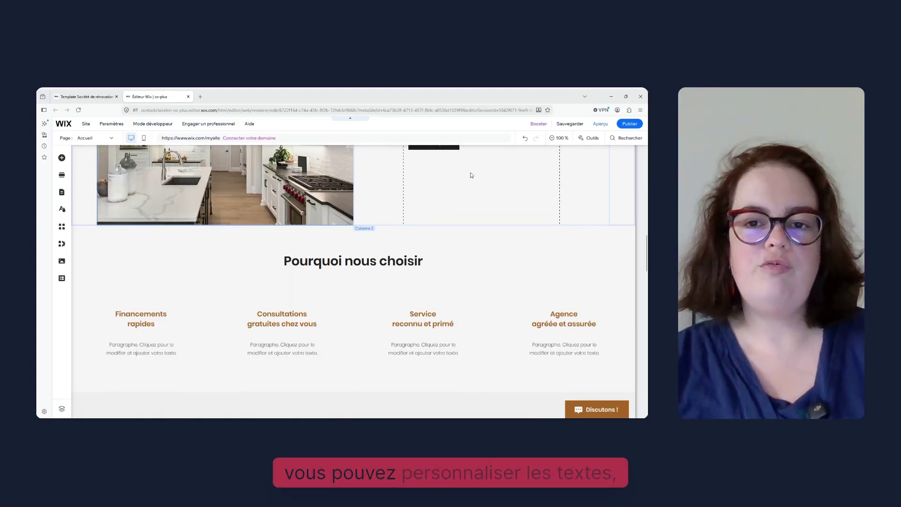
drag(648, 255, 646, 136)
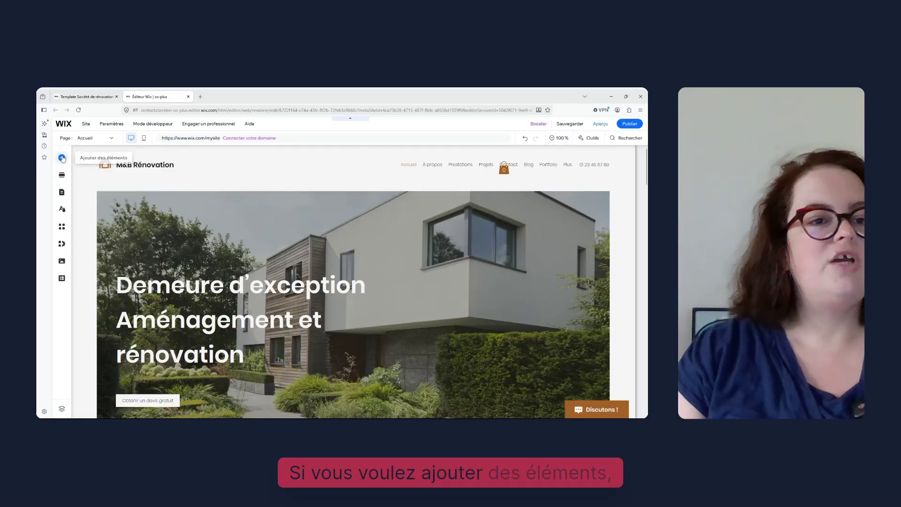
Browse the elements that can be added to the page, viewing the Texte, Éléments décoratifs, Menu et ancre and Réseaux sociaux categories.
click(62, 158)
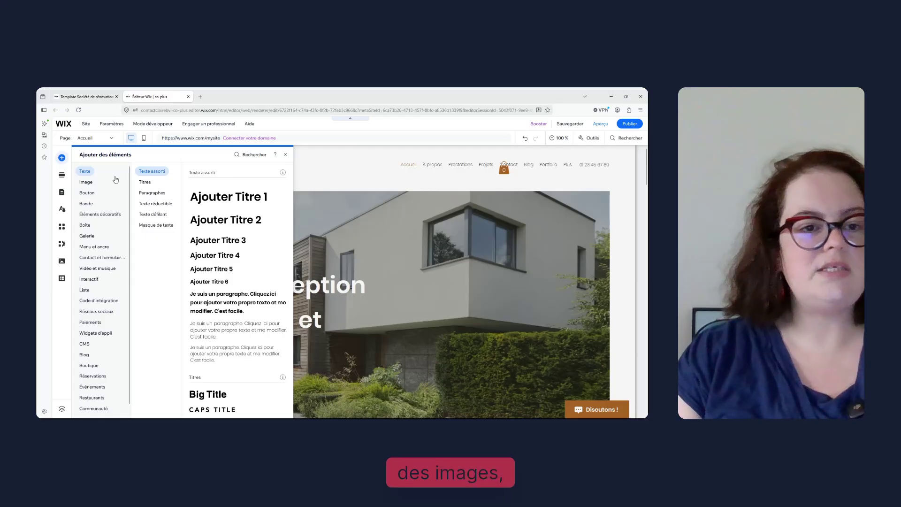
click(104, 215)
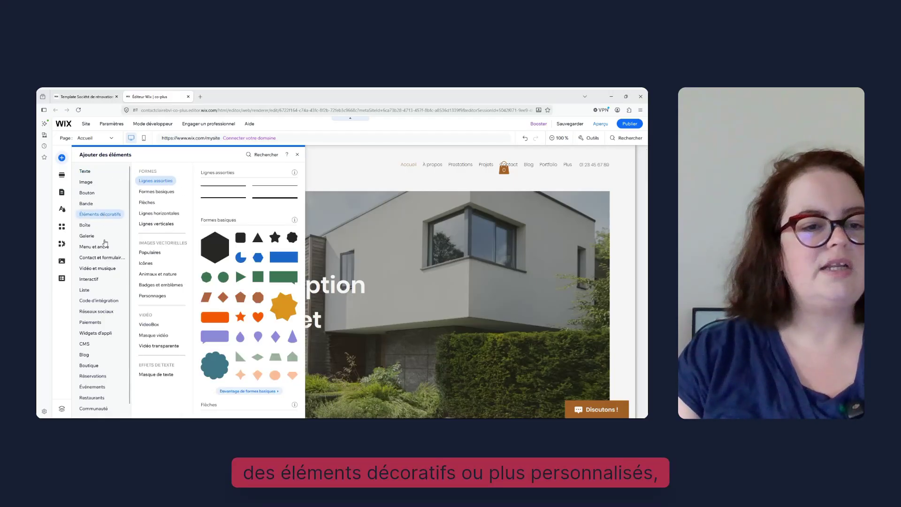
click(89, 172)
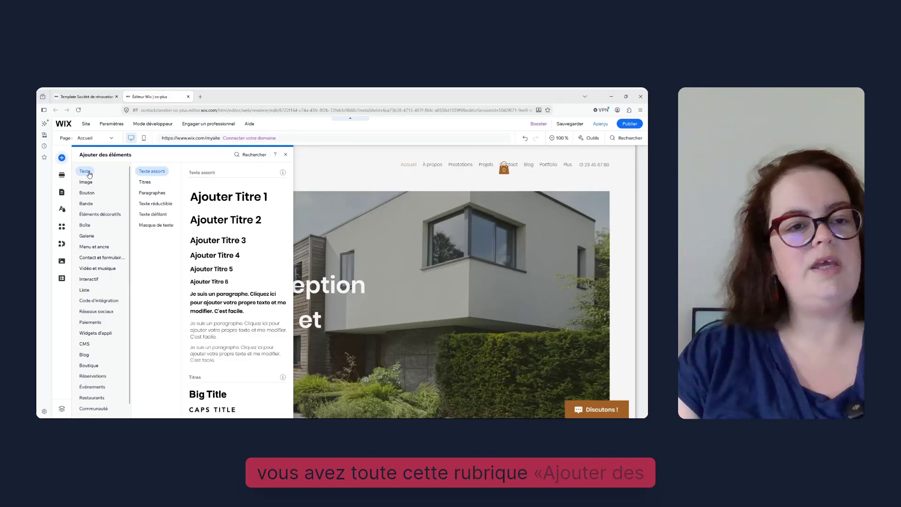
click(97, 312)
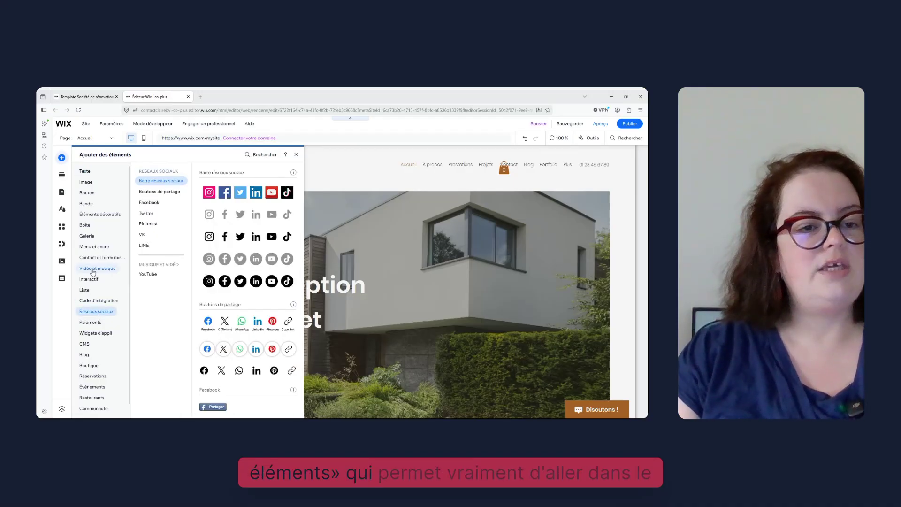
click(93, 247)
click(108, 313)
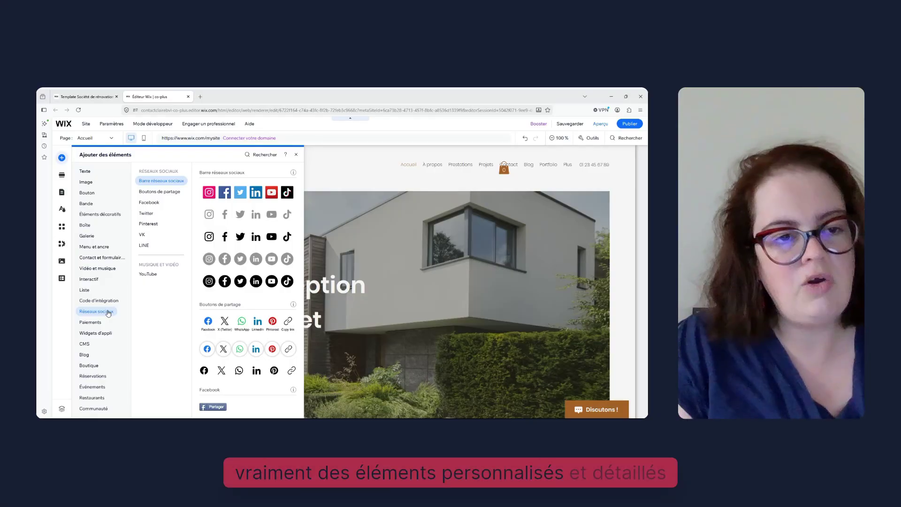
Browse the sections that can be added below the Instagram feed, viewing the Bienvenue, Équipe and Services categories.
click(62, 178)
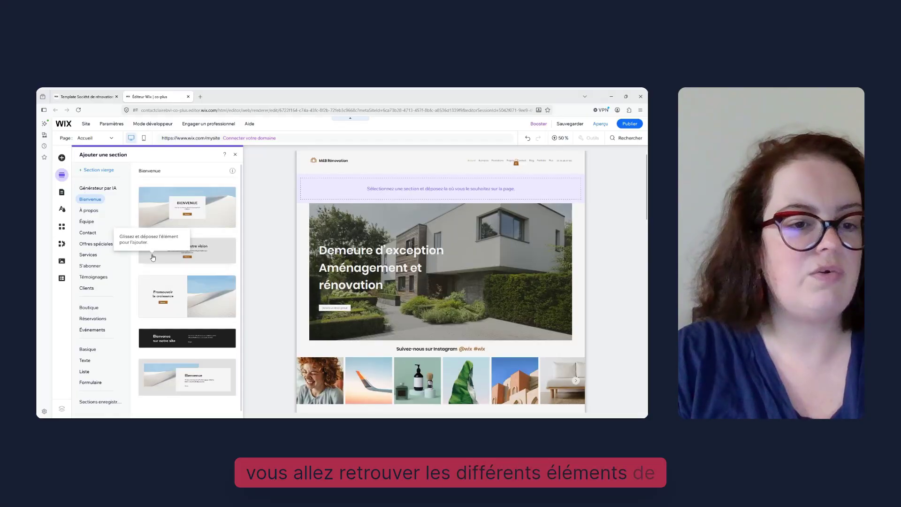
click(62, 158)
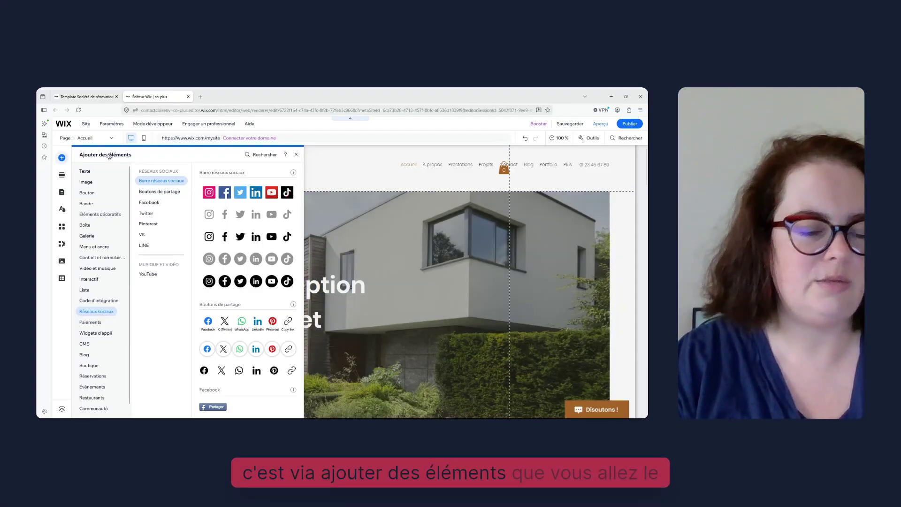
click(61, 176)
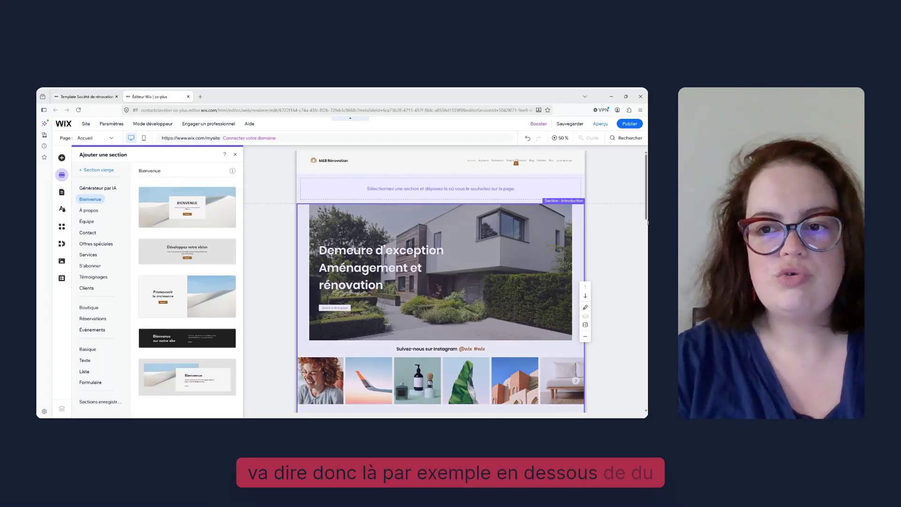
drag(646, 208, 647, 239)
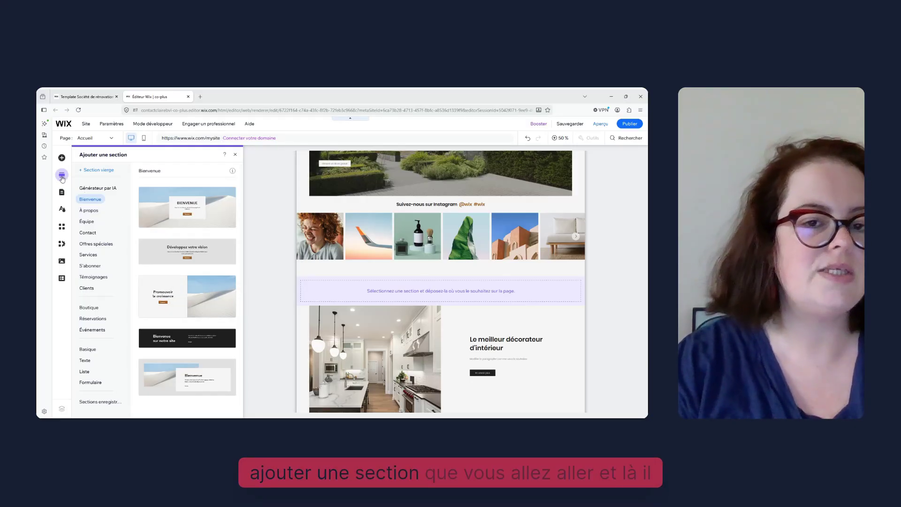
click(86, 224)
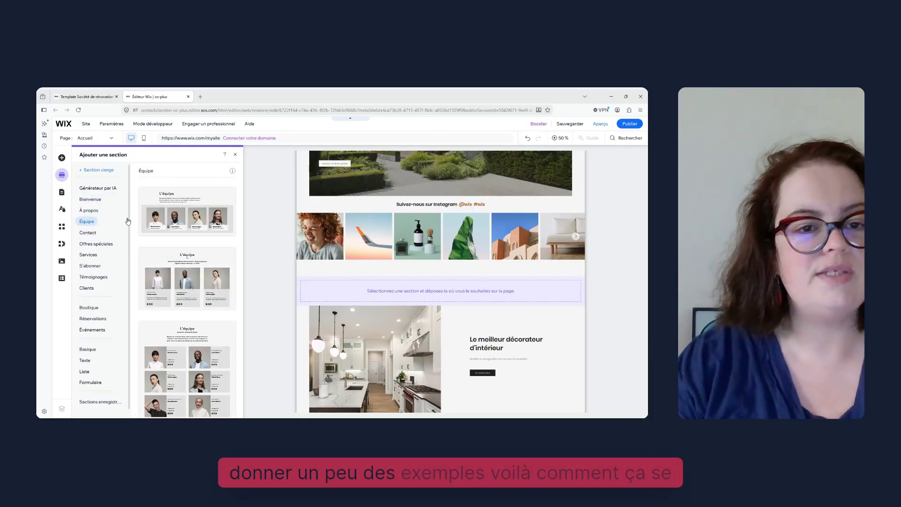
click(88, 256)
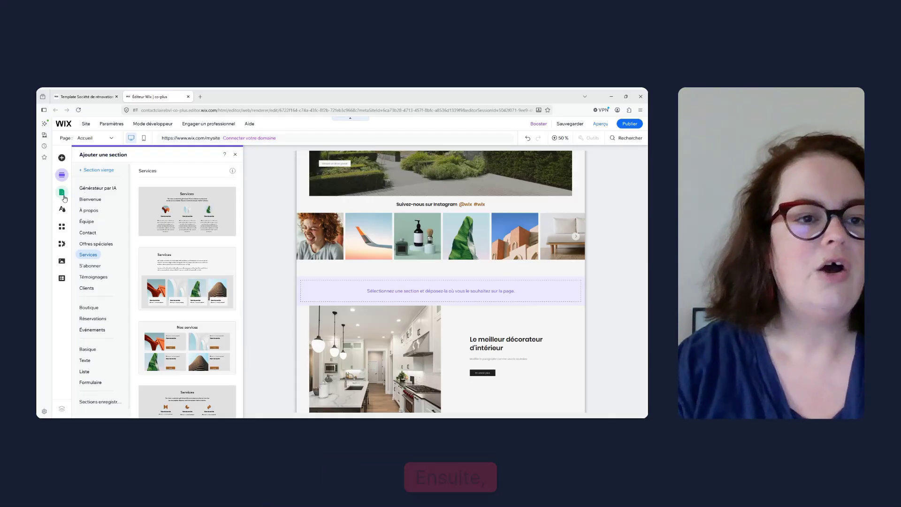
Show the hidden Extérieurs page in the site menu, and hide it from the menu again.
click(61, 197)
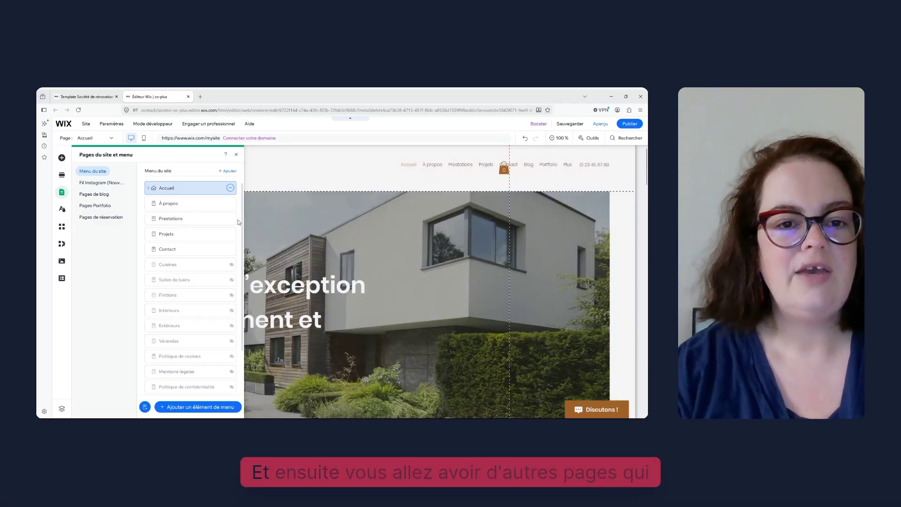
scroll(193, 270, down, 2)
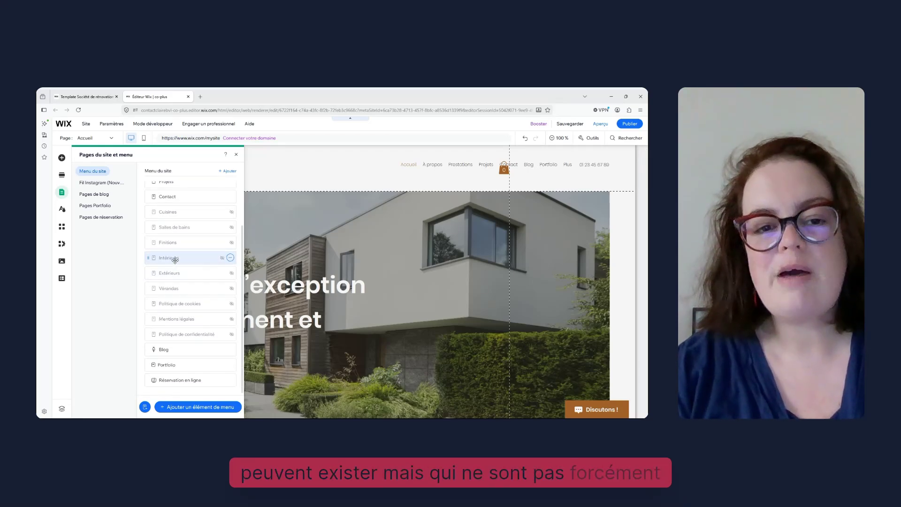
click(230, 273)
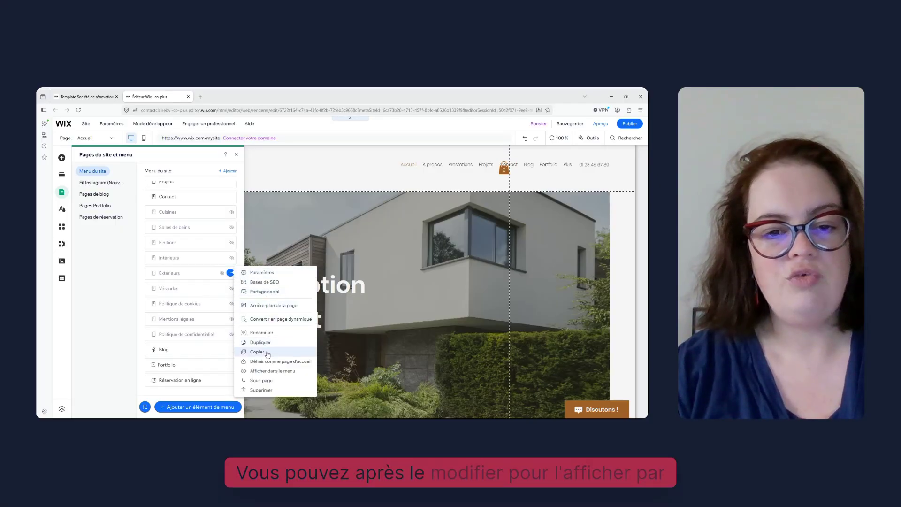
click(283, 371)
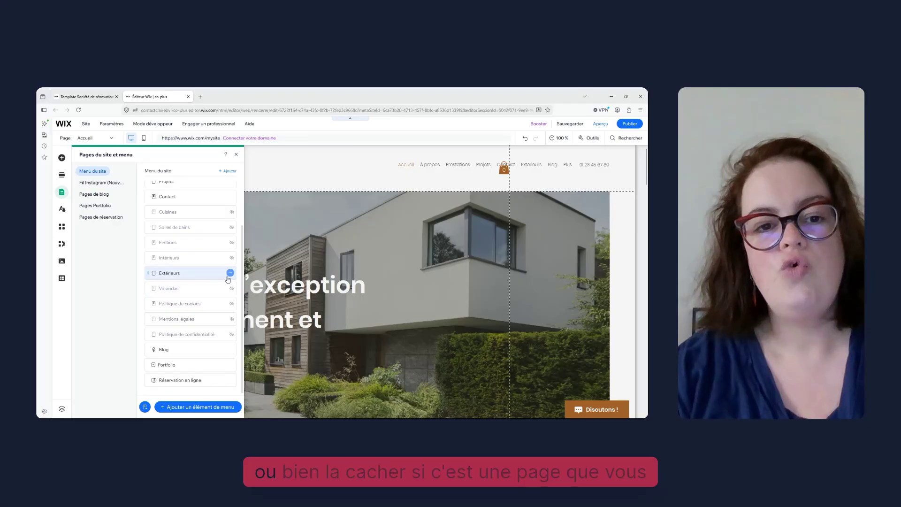
click(230, 274)
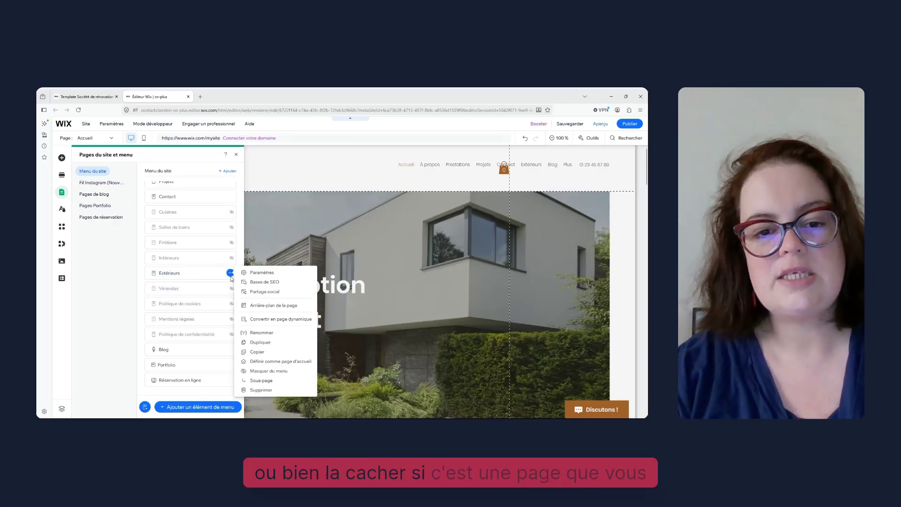
click(277, 370)
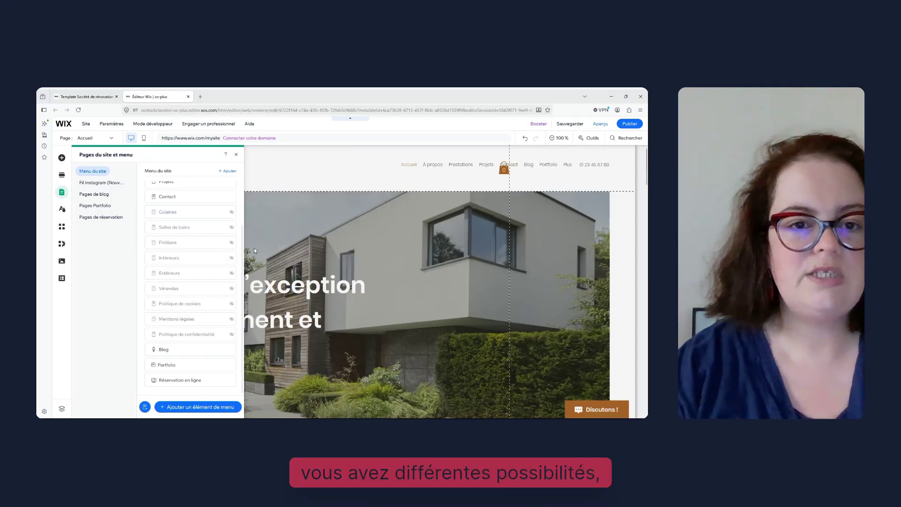
Look through the site's page list and the À propos and Services templates for new pages, and leave page management.
scroll(243, 188, up, 2)
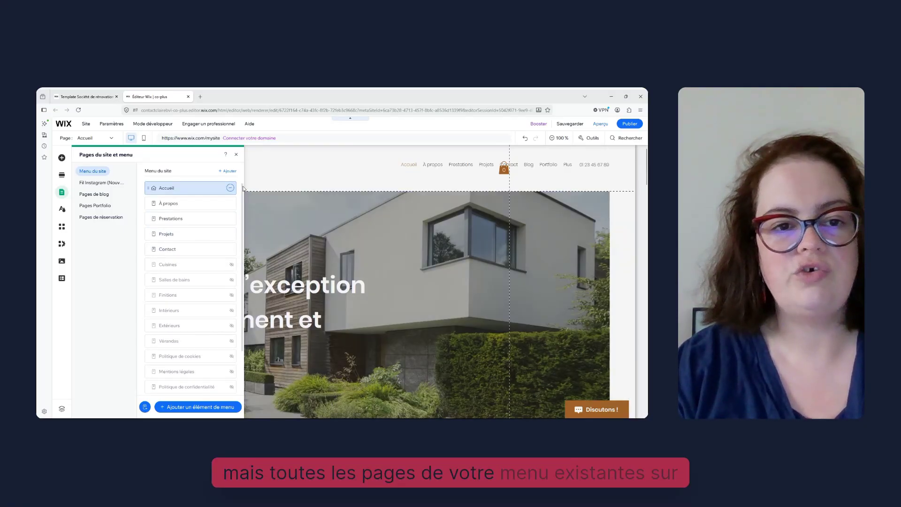
drag(243, 188, 245, 277)
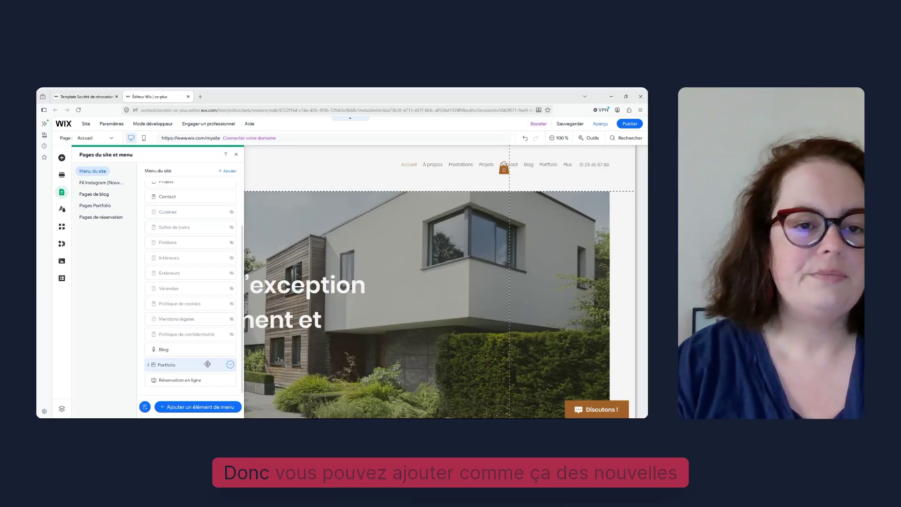
click(144, 407)
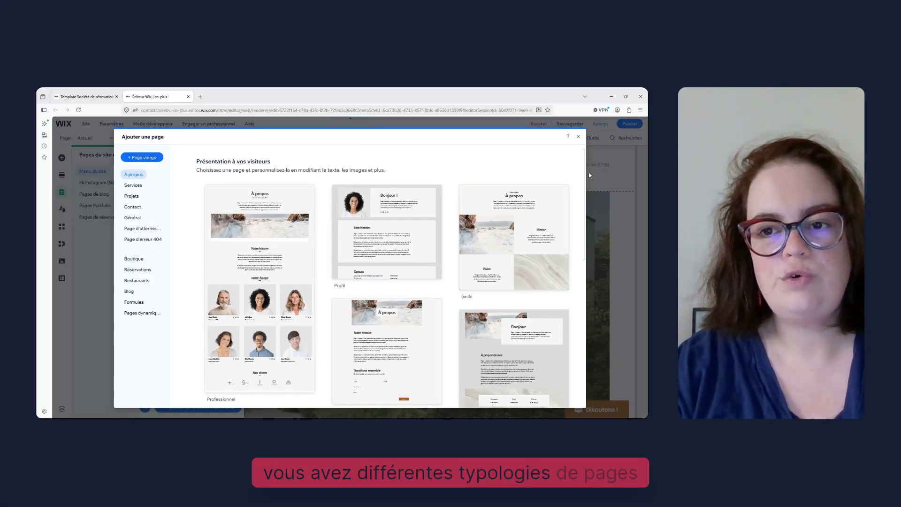
drag(585, 174, 579, 199)
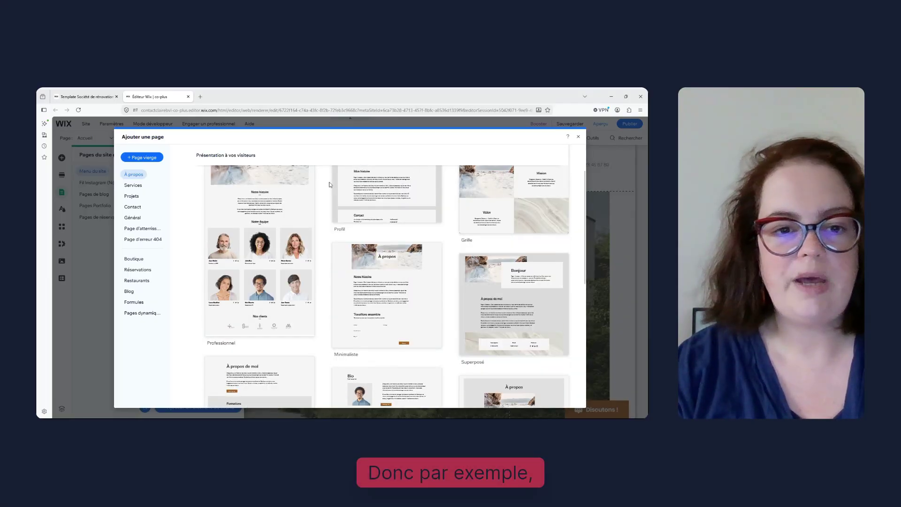
click(132, 186)
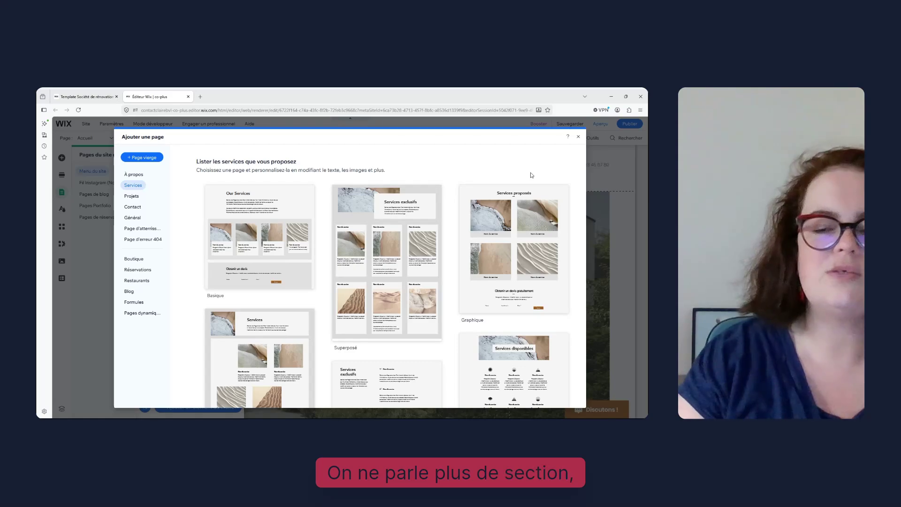
click(579, 138)
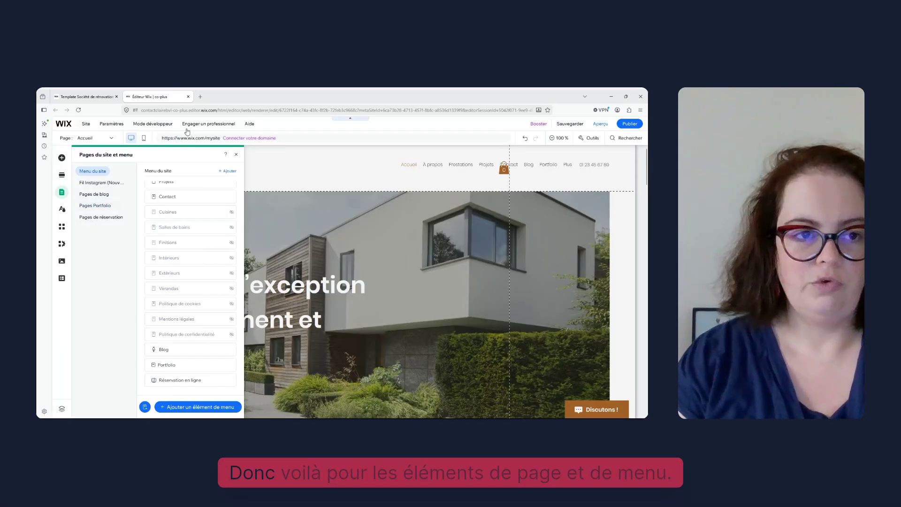
click(236, 156)
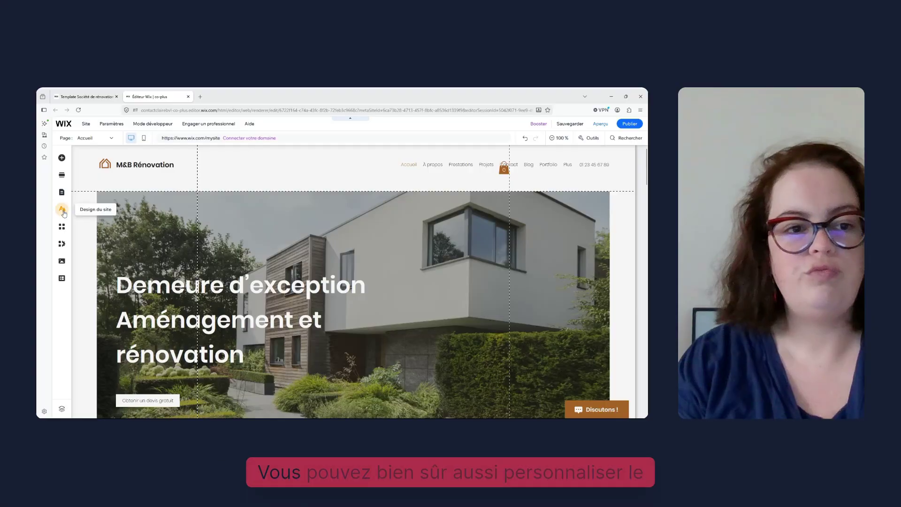
View the site design options and the text settings of the hero title, and leave both.
click(62, 210)
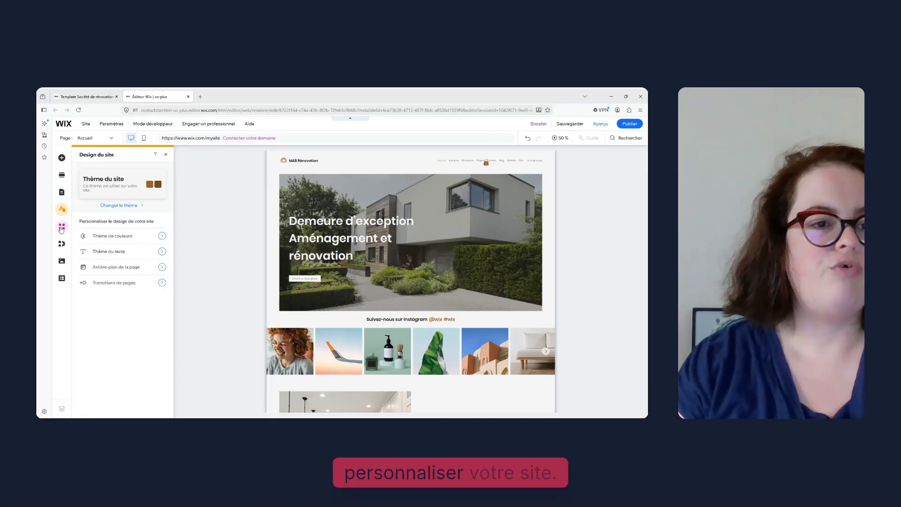
click(166, 154)
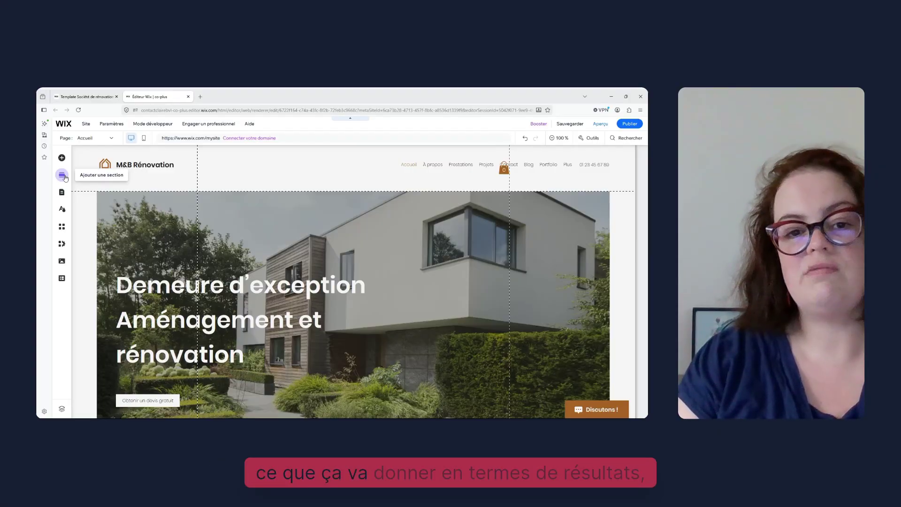
click(243, 291)
click(244, 291)
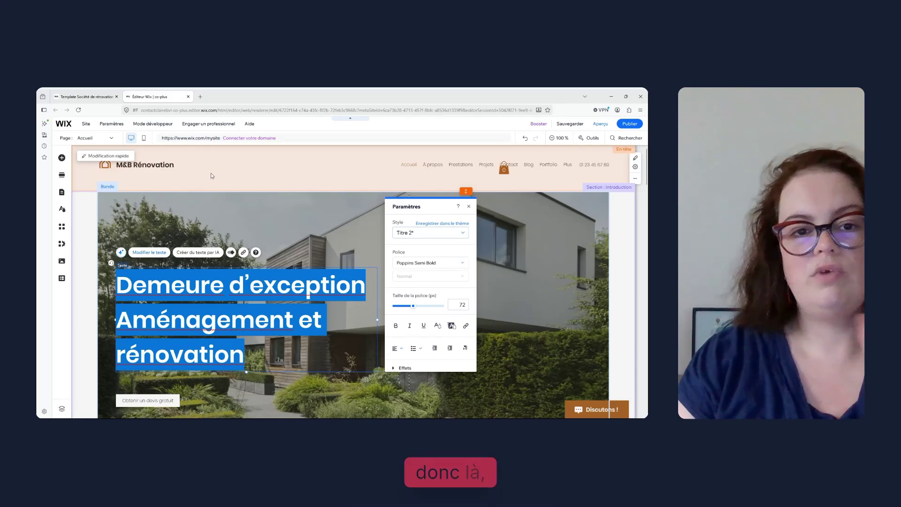
click(260, 216)
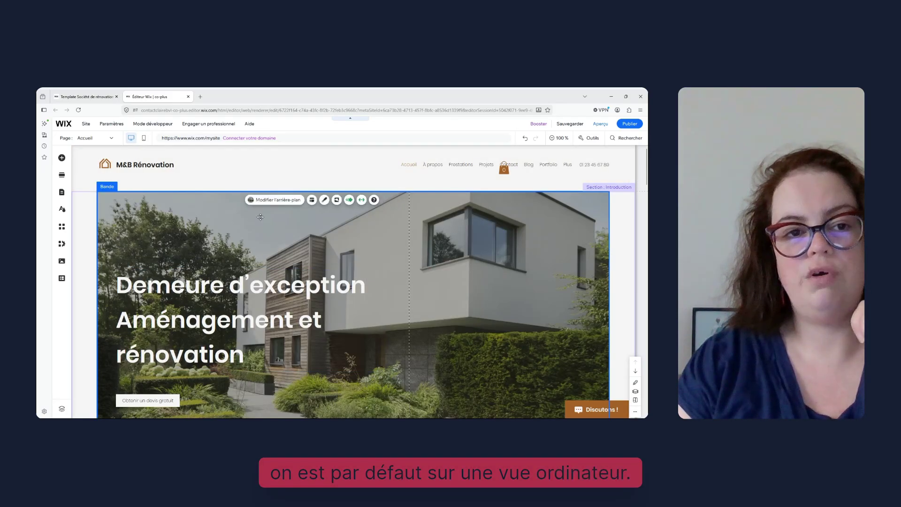
In the mobile version, move the "Obtenir un devis gratuit" button slightly down and left, and the hero title slightly up.
click(144, 139)
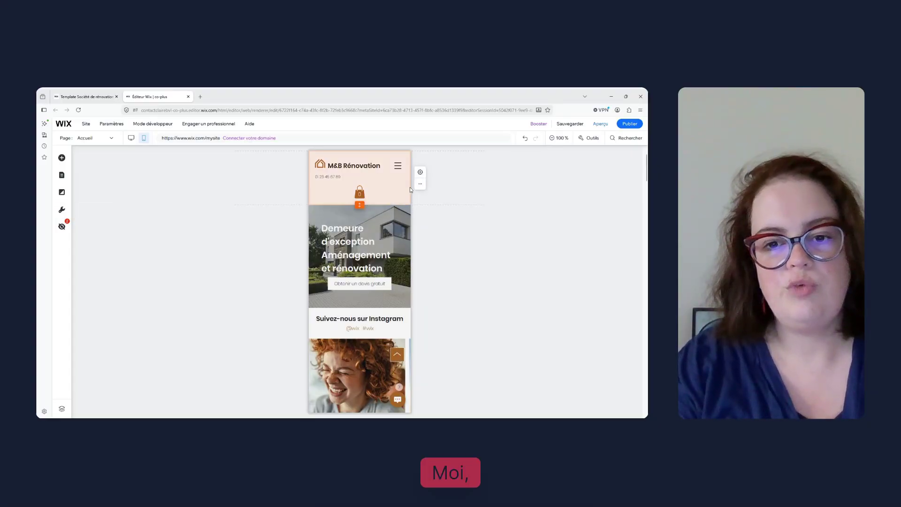
click(410, 359)
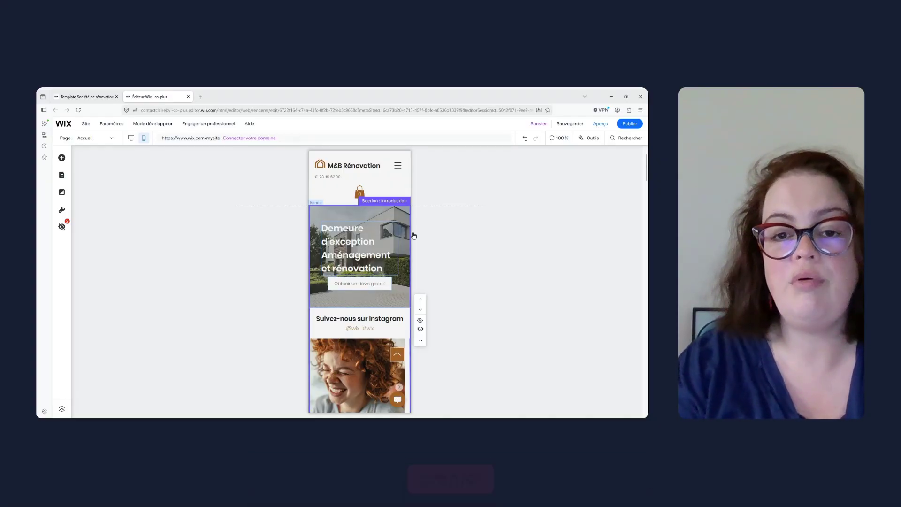
click(363, 285)
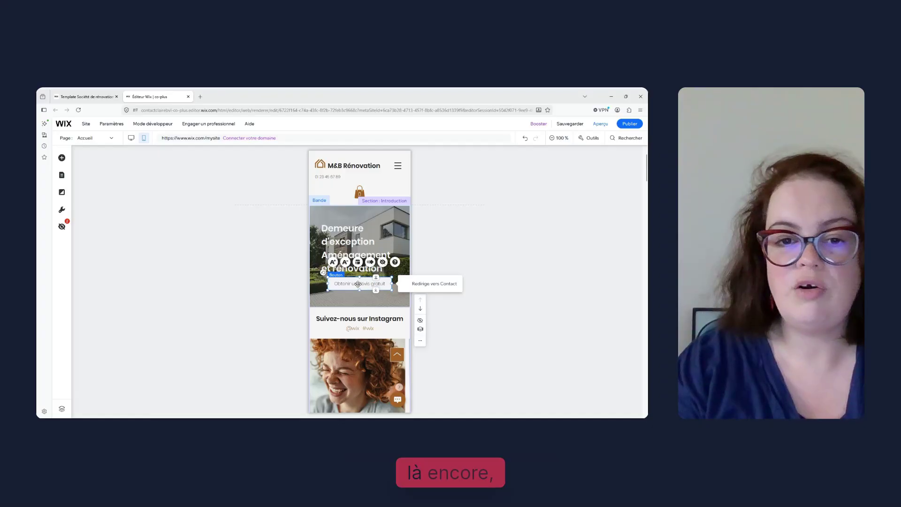
drag(357, 283, 350, 290)
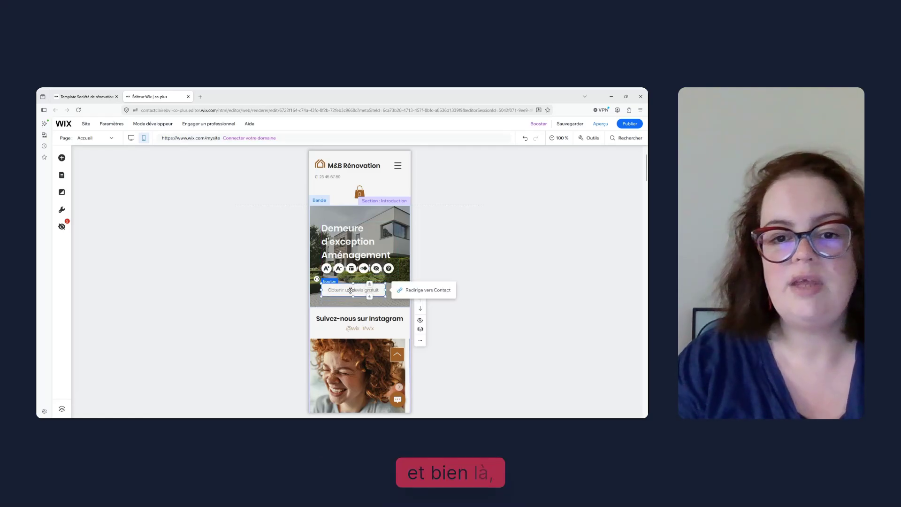
drag(347, 252, 346, 247)
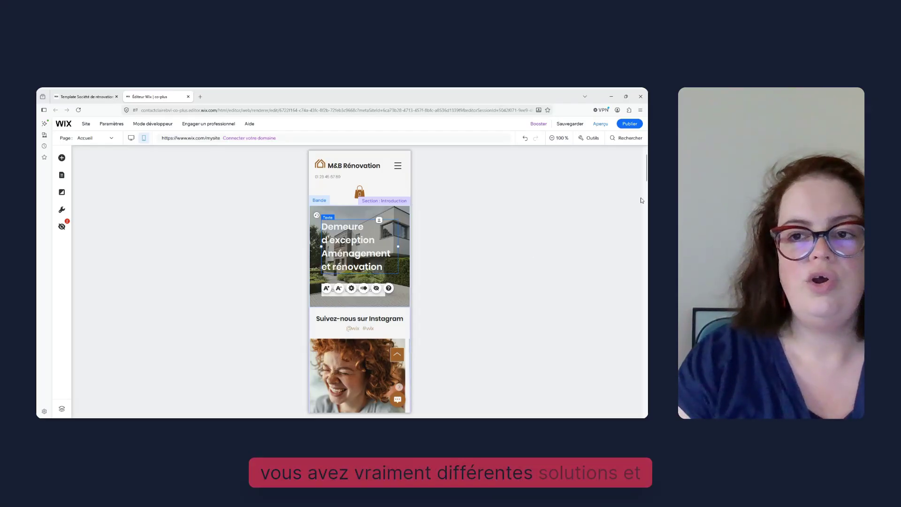
Try to reduce the gap between the Cuisines and Salles de bains images in the mobile Nos prestations section.
drag(646, 172, 646, 249)
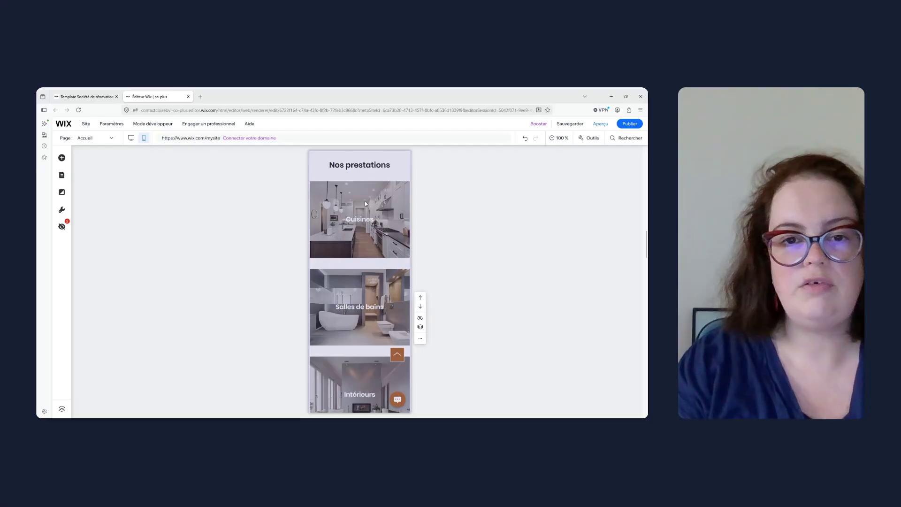
click(363, 222)
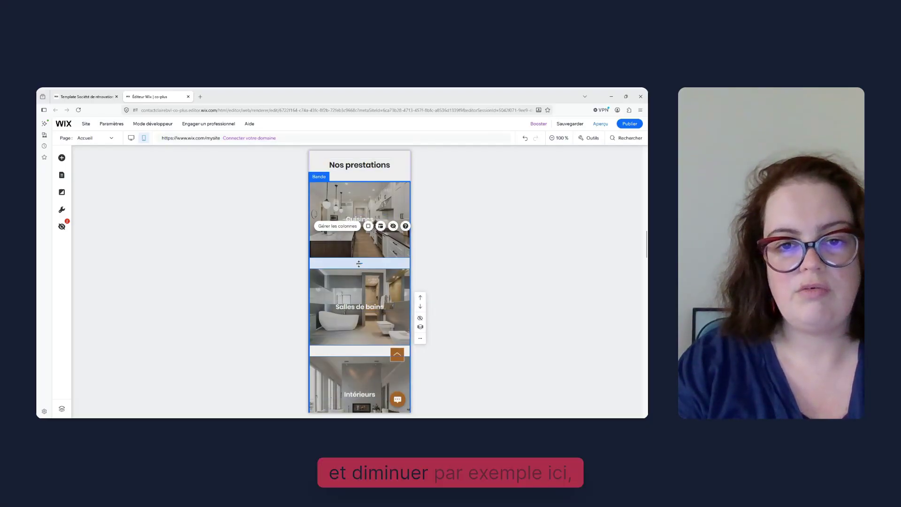
mouse_move(360, 263)
mouse_down()
mouse_move(359, 254)
mouse_move(357, 266)
mouse_up()
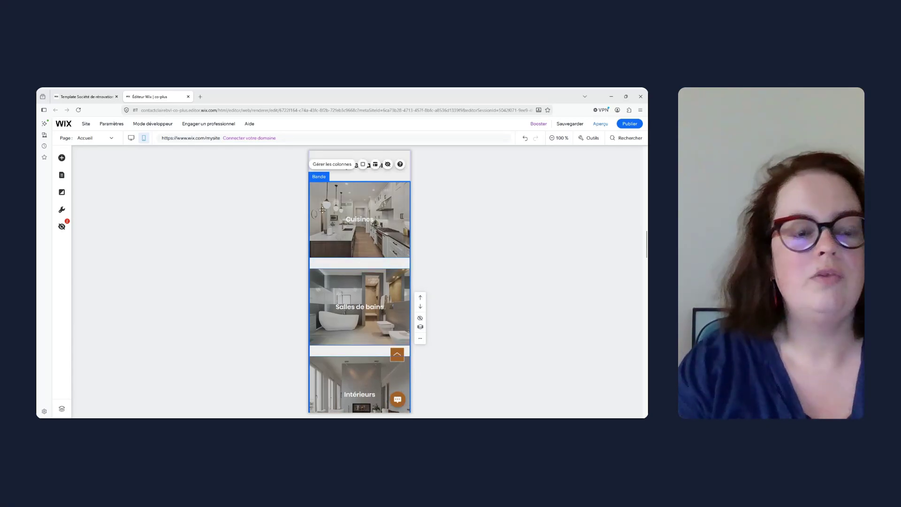
Return to the desktop version and examine the options available for the À propos page in the site's page list.
click(132, 142)
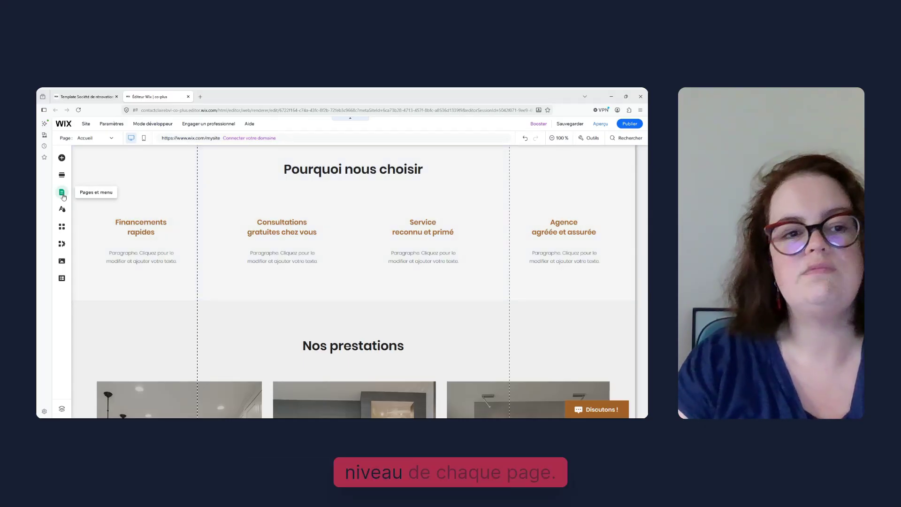
click(62, 194)
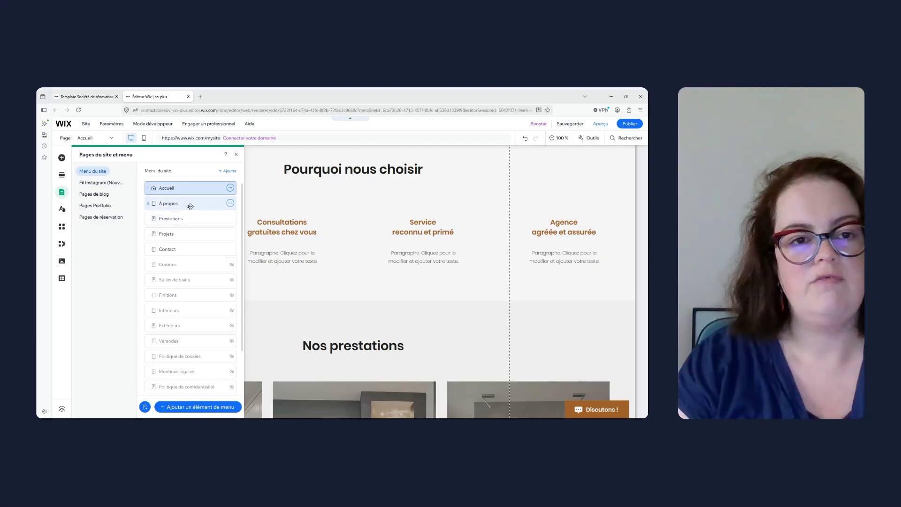
click(230, 204)
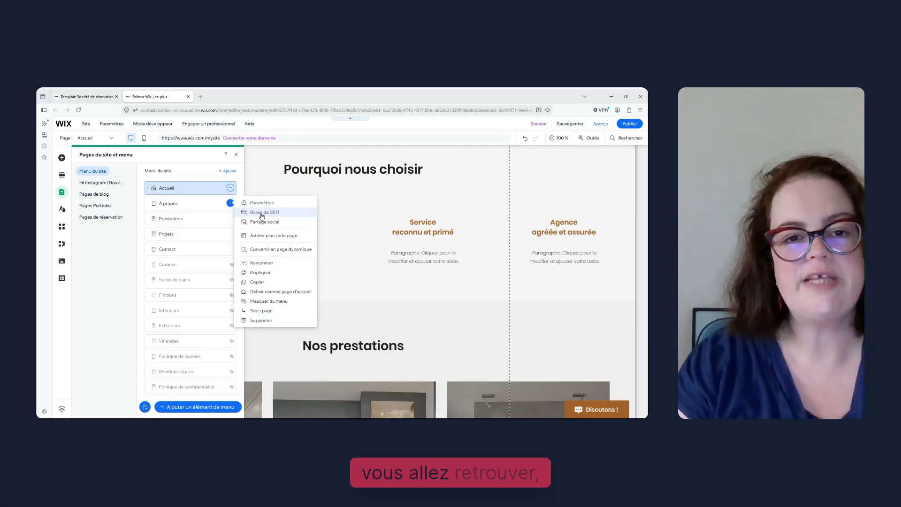
click(175, 204)
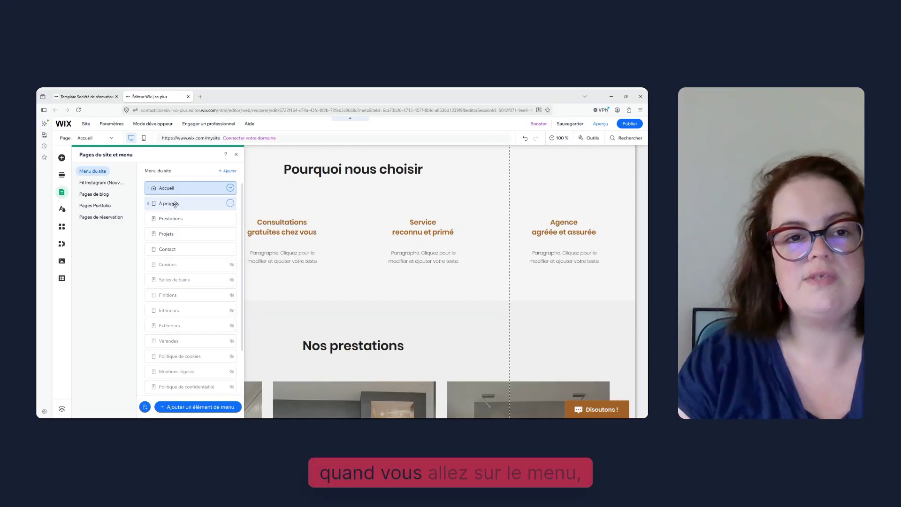
Examine the basic SEO settings of the À propos page, including its URL slug, title tag and meta description.
click(230, 204)
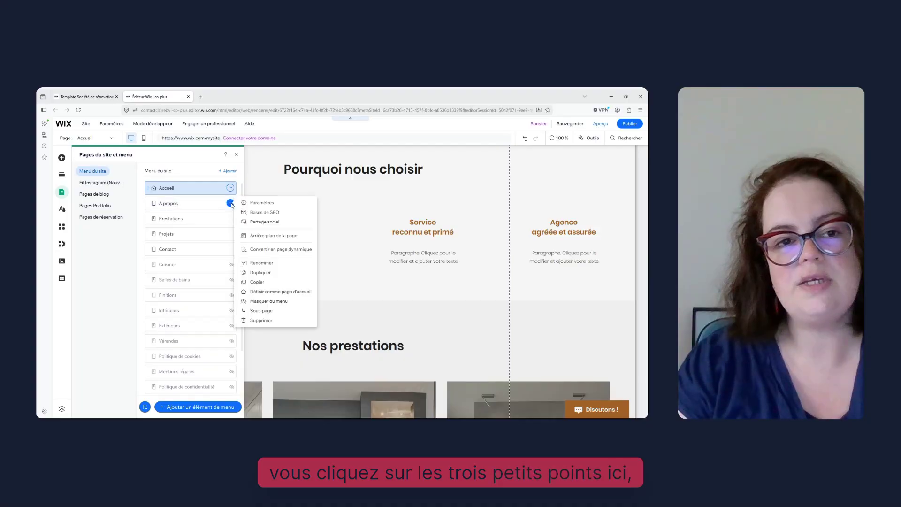
click(266, 213)
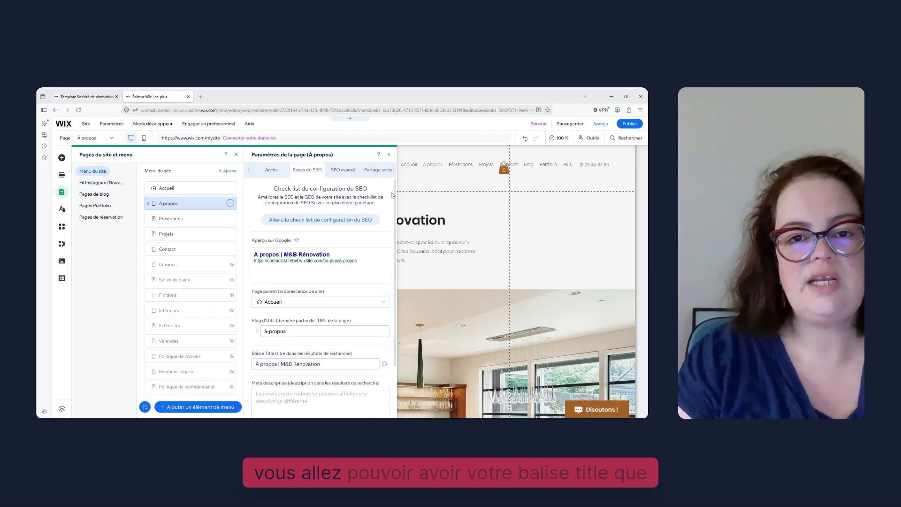
scroll(396, 225, down, 2)
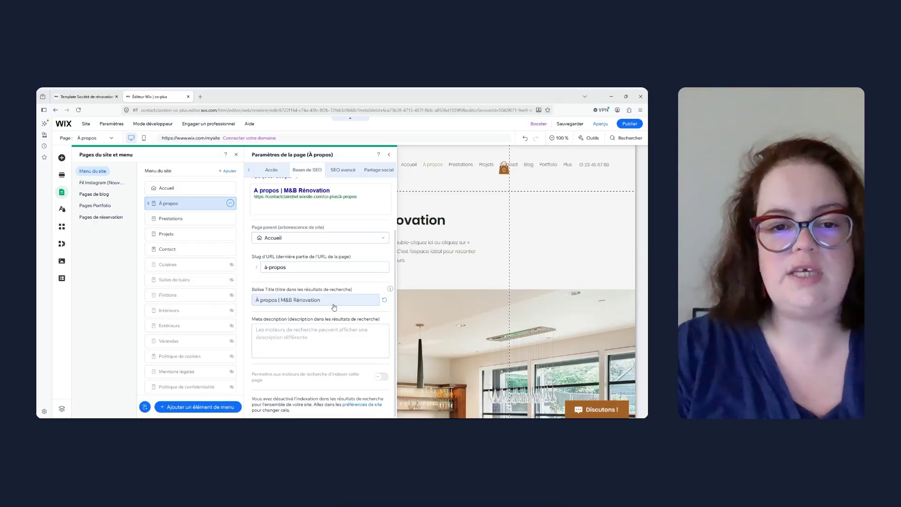
click(321, 346)
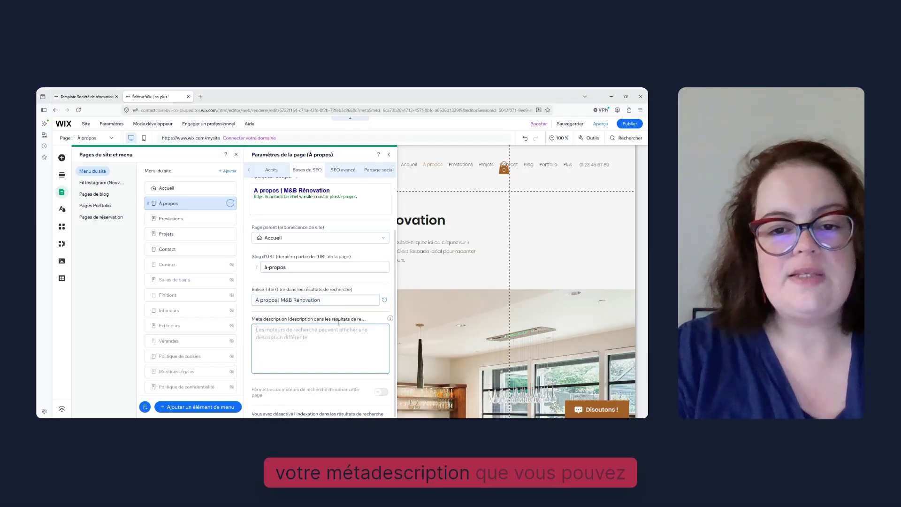
click(395, 295)
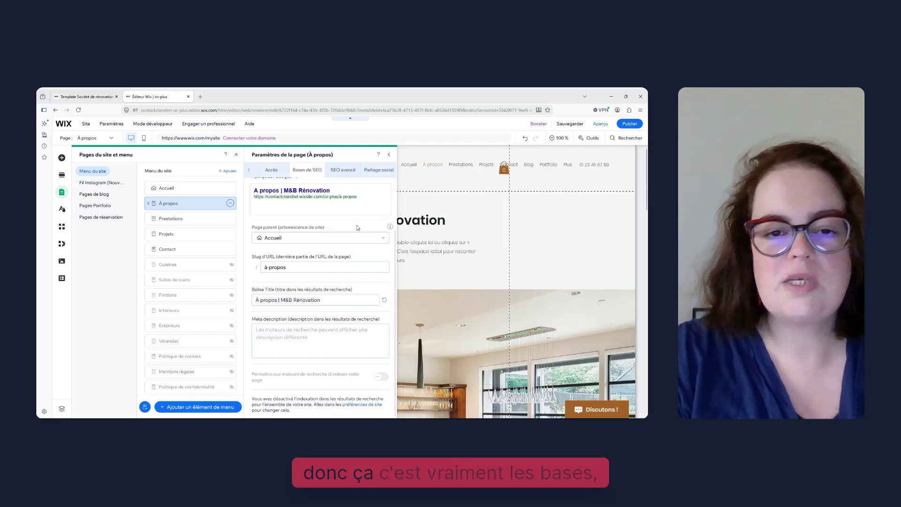
click(300, 268)
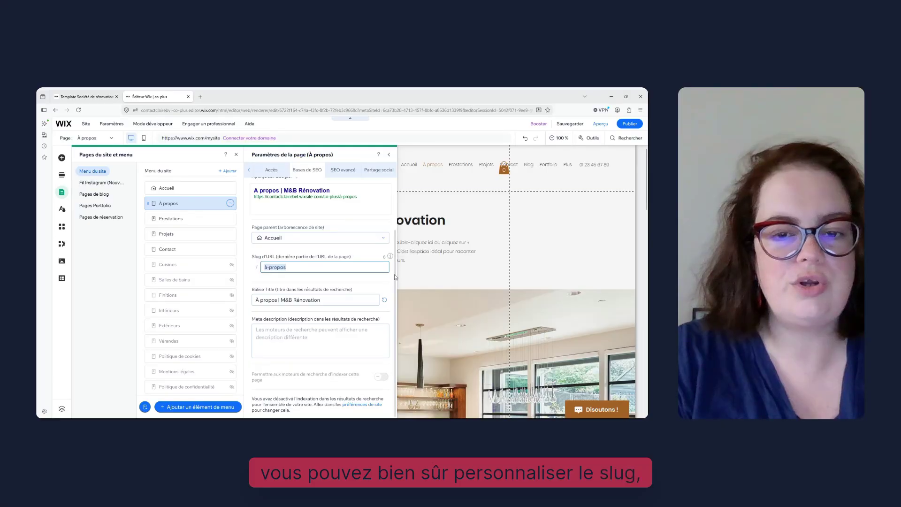
click(295, 271)
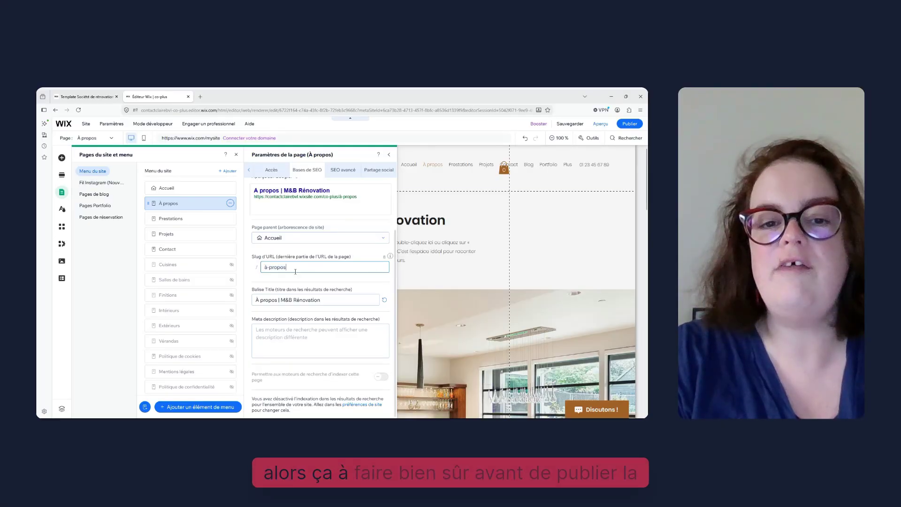
click(393, 285)
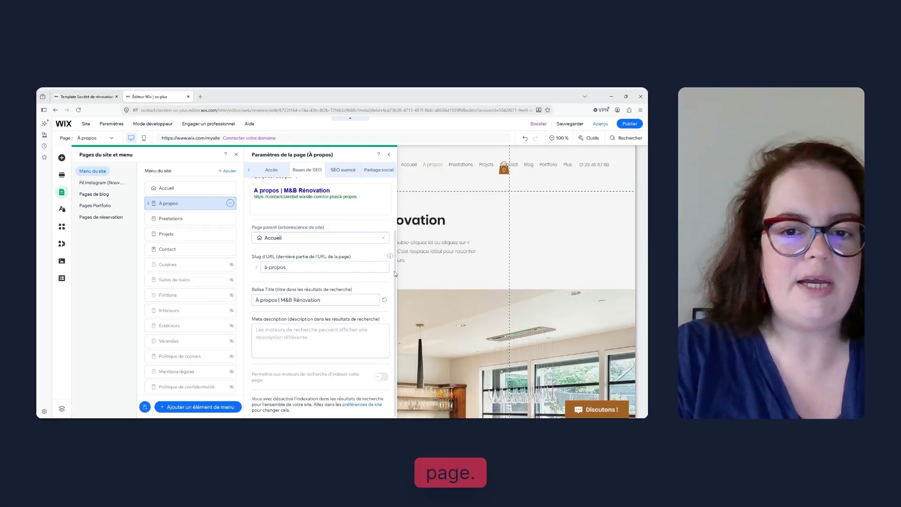
scroll(395, 273, up, 3)
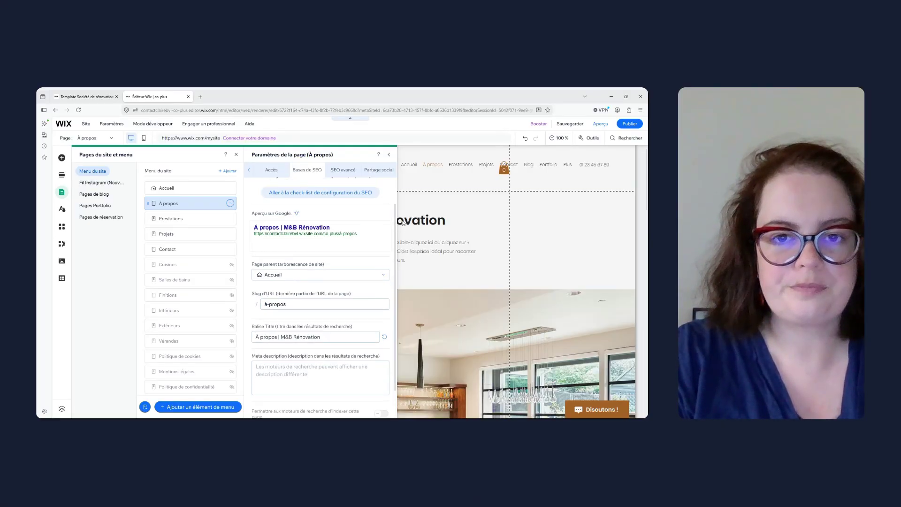
Look through the À propos page's advanced SEO settings for structured data markup and robots meta tags, and collapse both again.
click(343, 172)
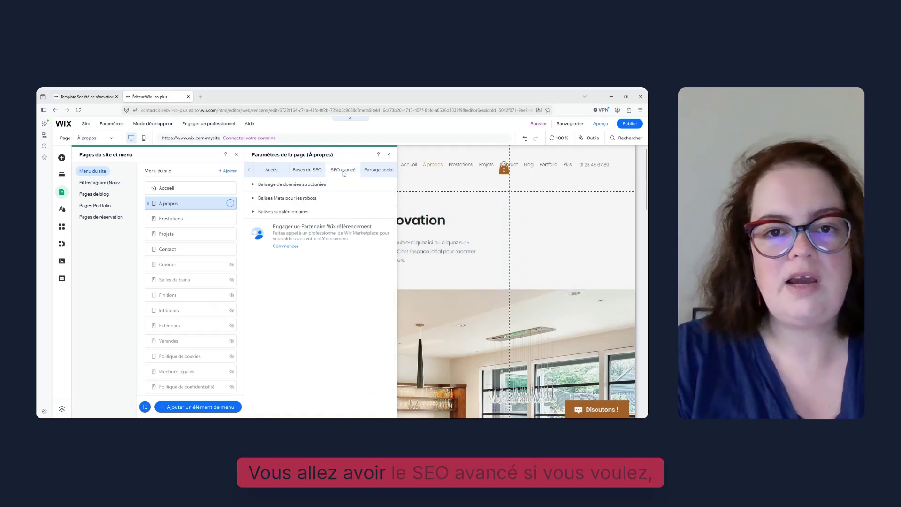
click(290, 186)
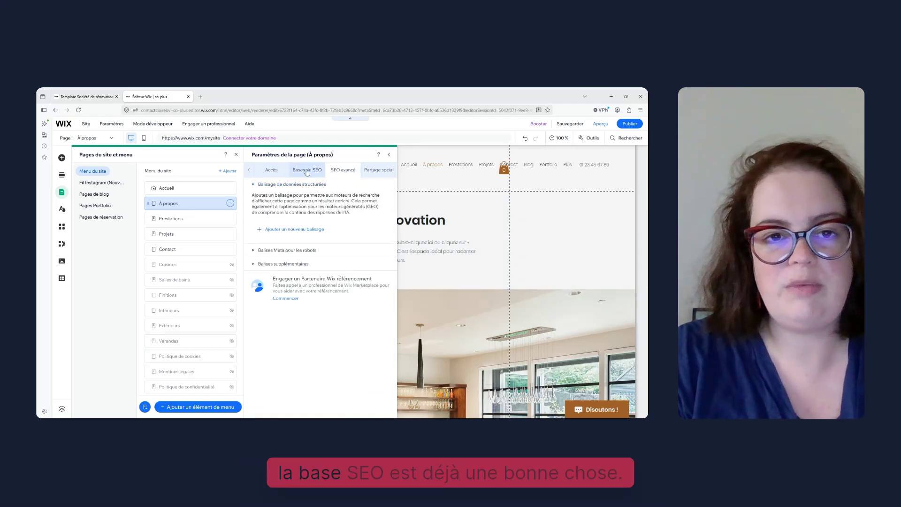
click(278, 251)
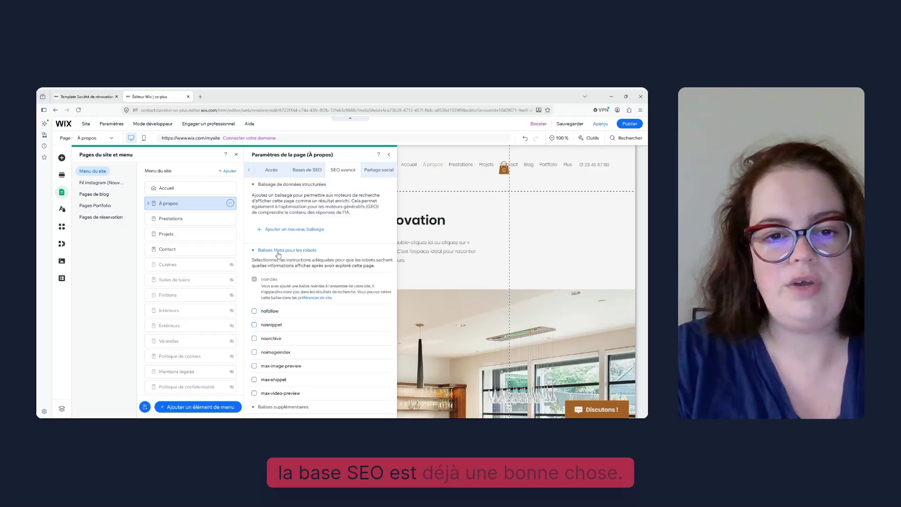
click(254, 252)
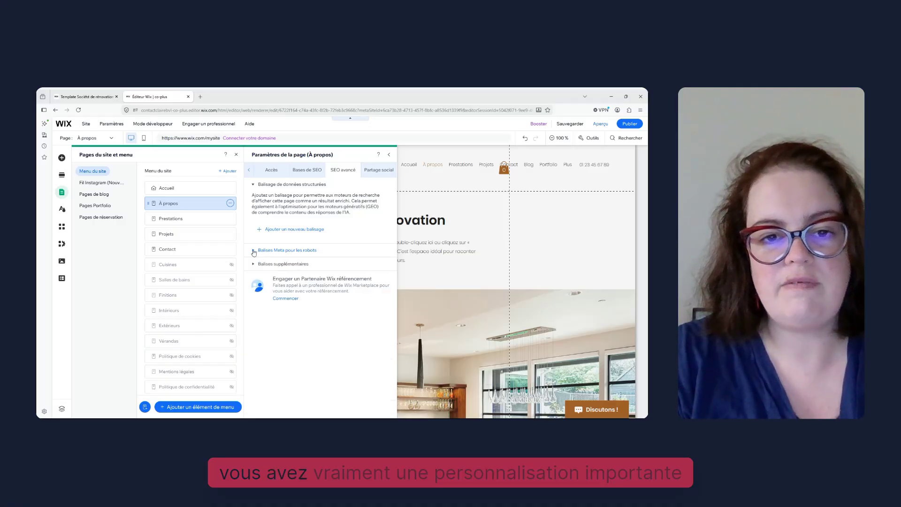
click(254, 186)
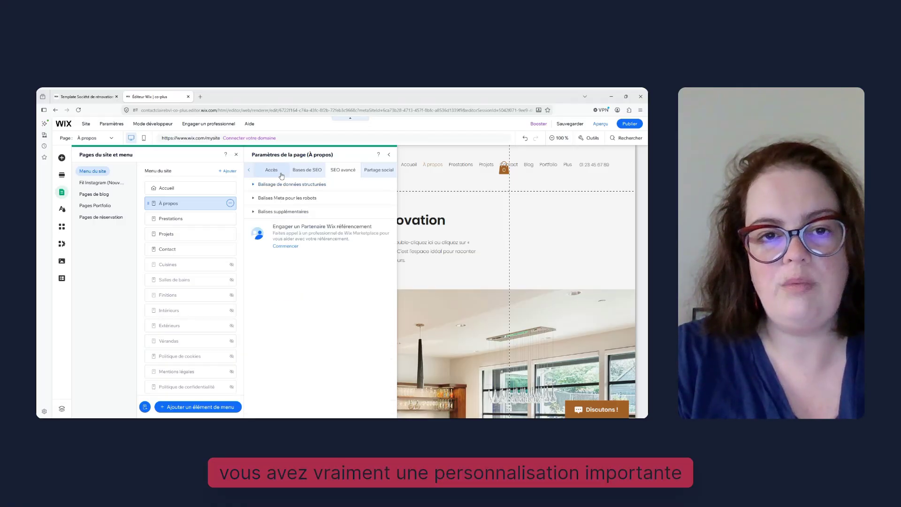
Start the site's SEO setup checklist with Déco Plus as the business name and services offered nationally, internationally or online.
click(314, 171)
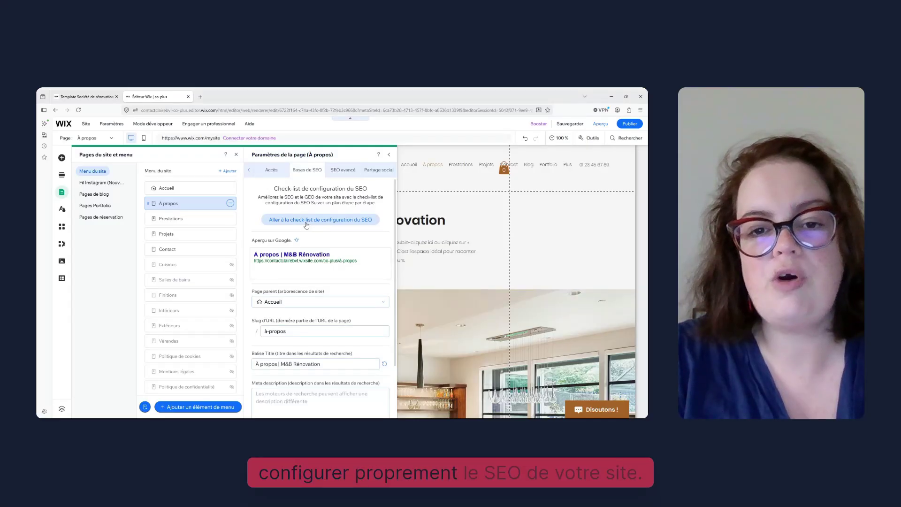
click(306, 220)
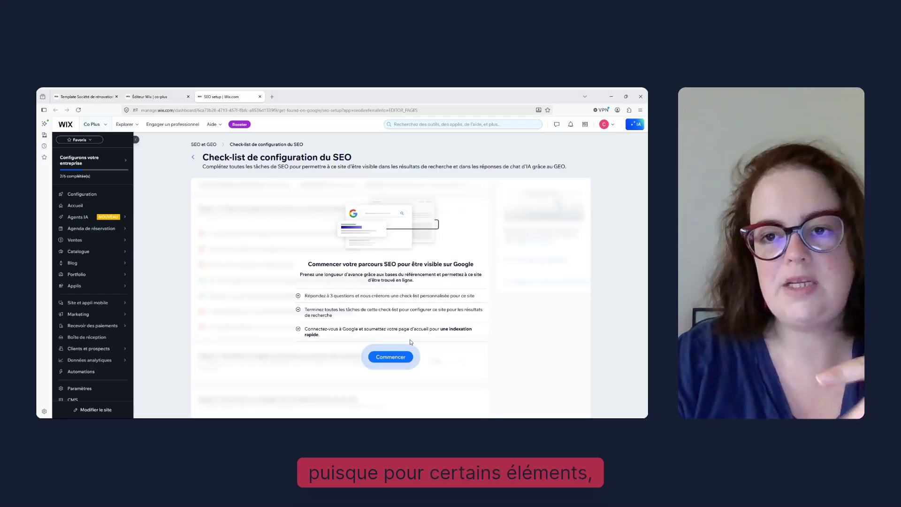
click(389, 358)
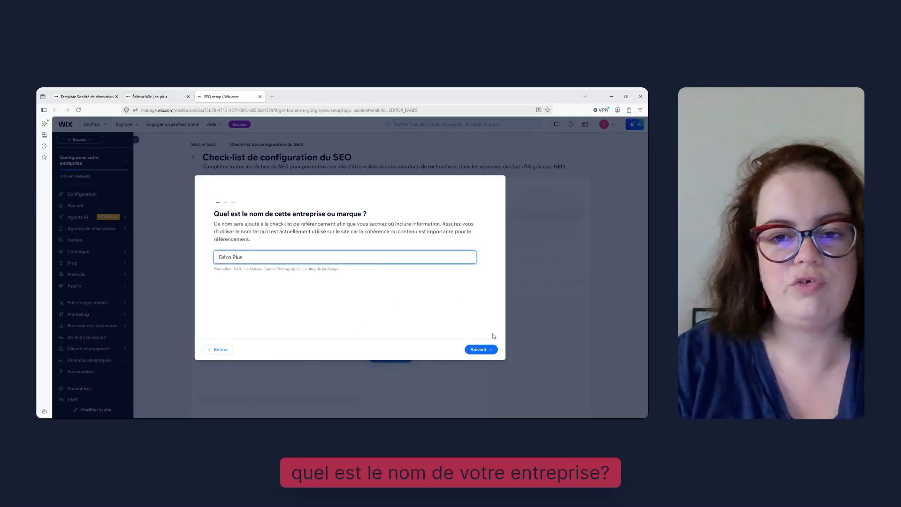
click(479, 350)
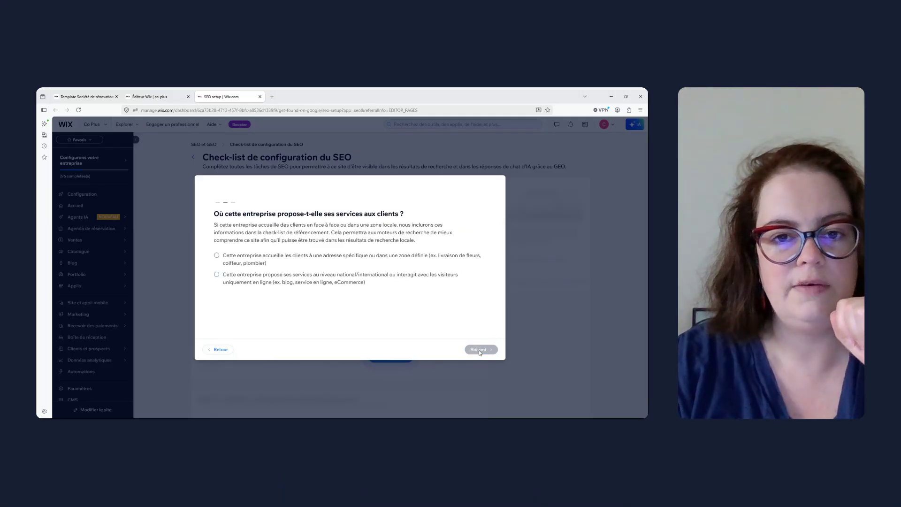
click(217, 277)
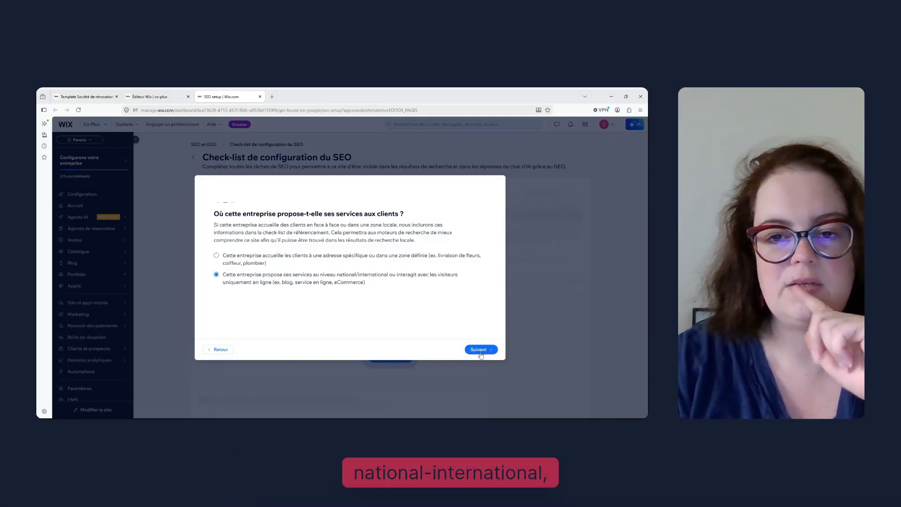
click(480, 350)
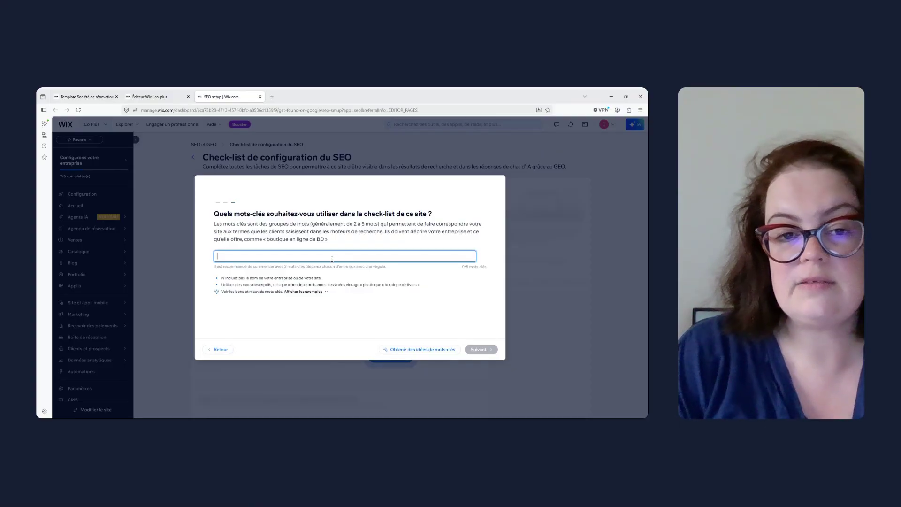
Add the keywords "décoration d'interieur", "architecte d'intérieur" and "rénovation maison", and generate the SEO checklist.
text(déco)
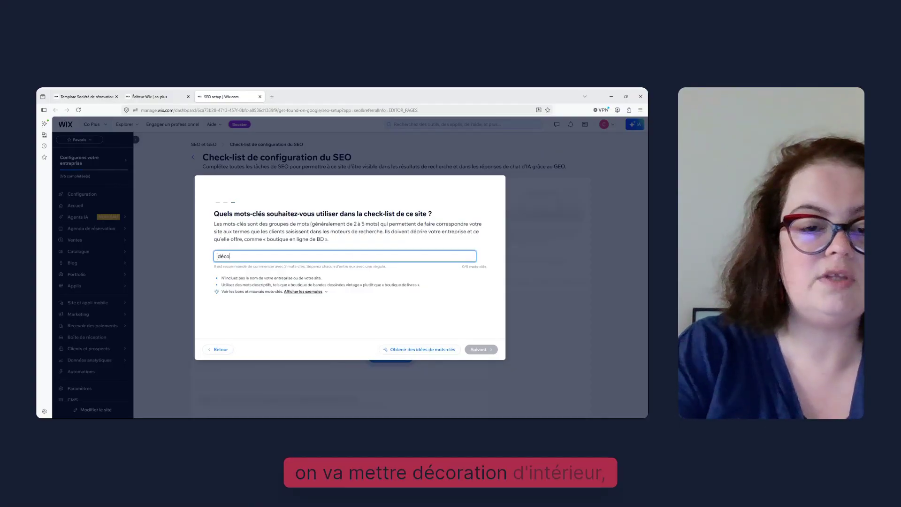
text(ration d'int)
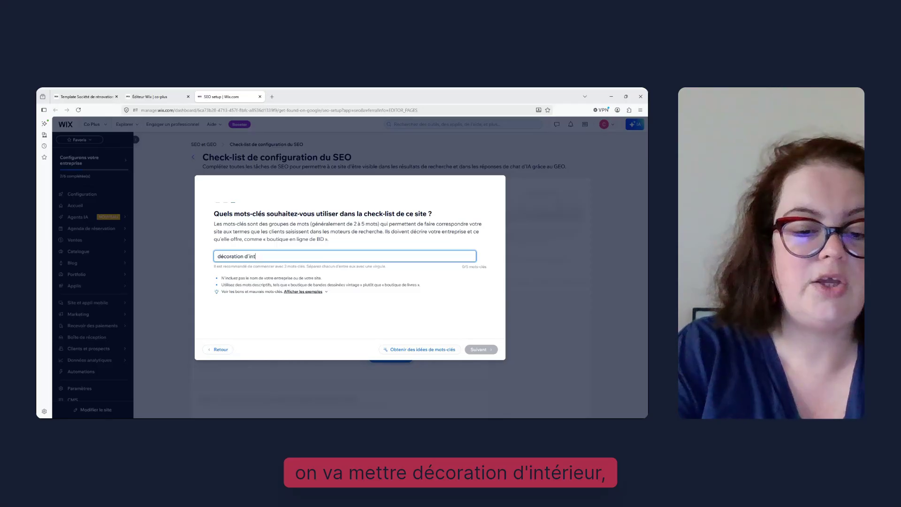
text(erieur)
key(Return)
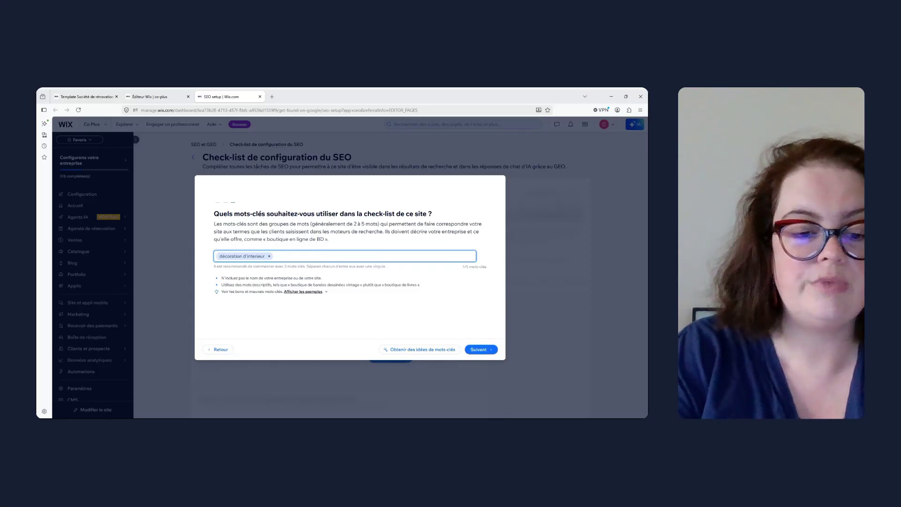
text(architecte)
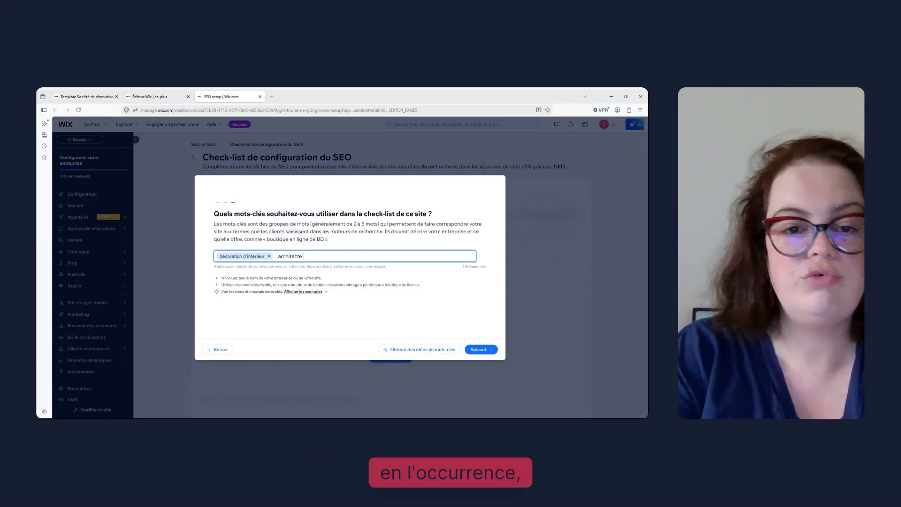
text( d'intérieur)
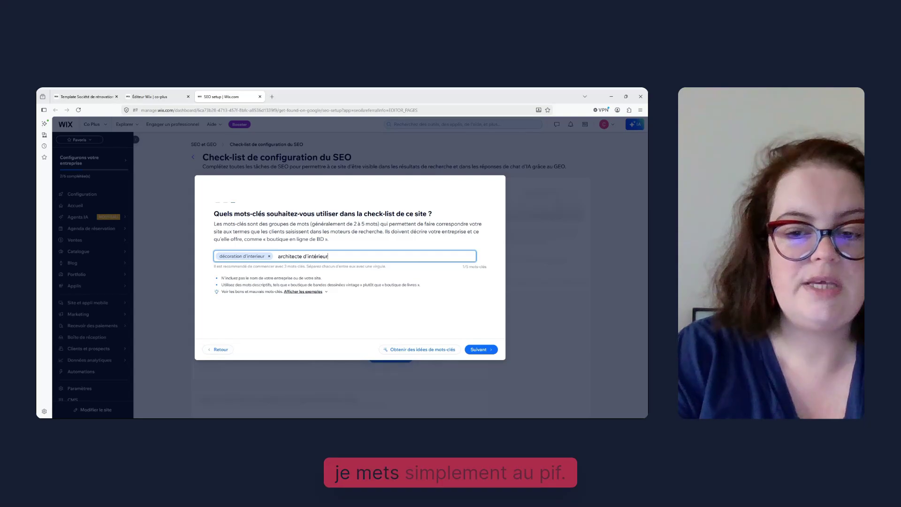
key(Return)
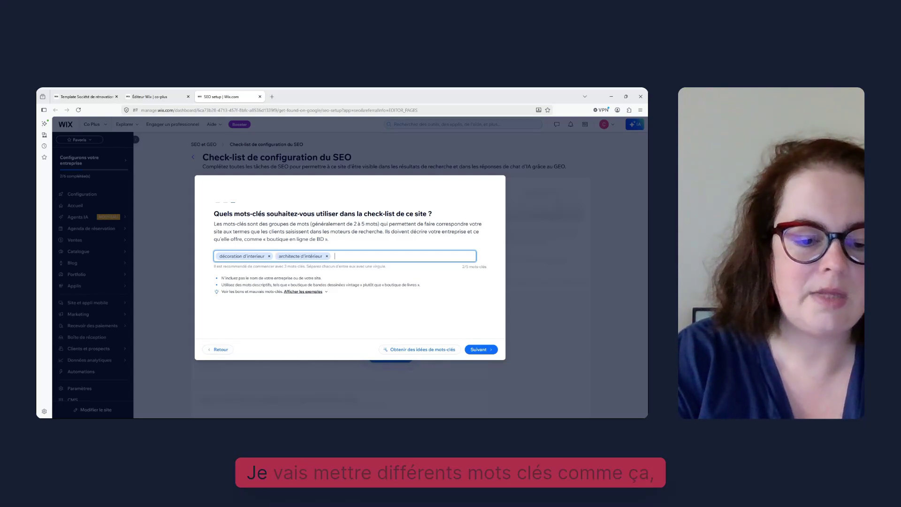
text(rénovation mai)
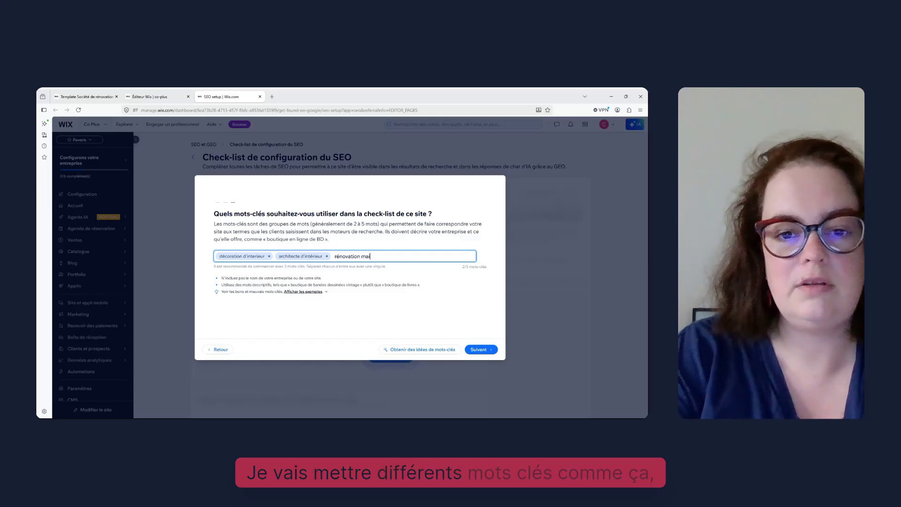
text(son)
key(Return)
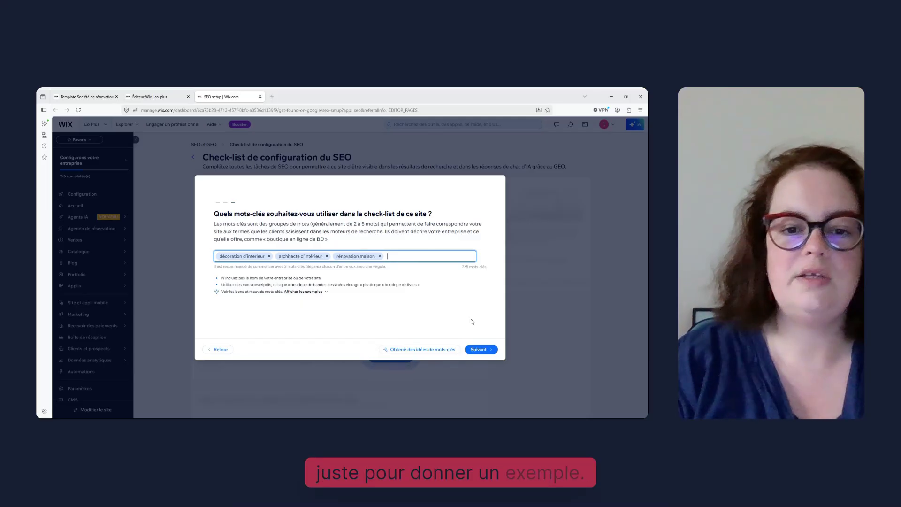
click(480, 350)
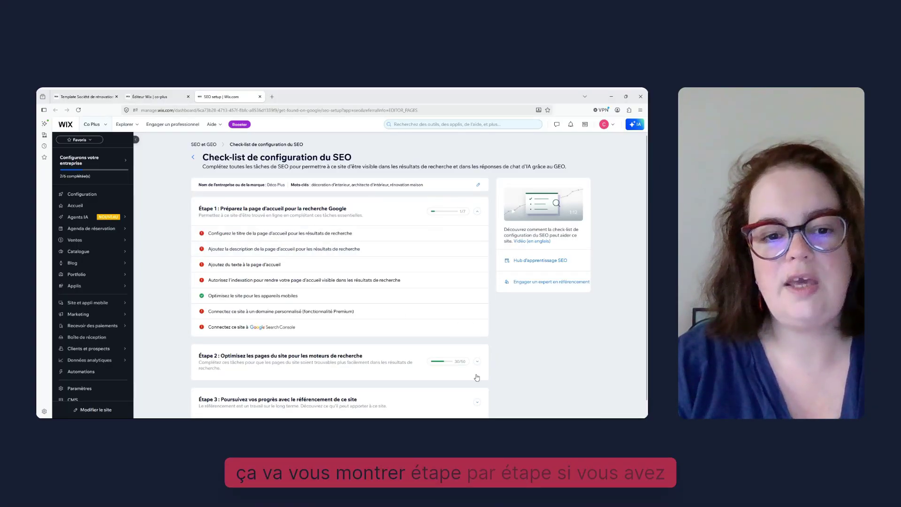
scroll(647, 279, down, 1)
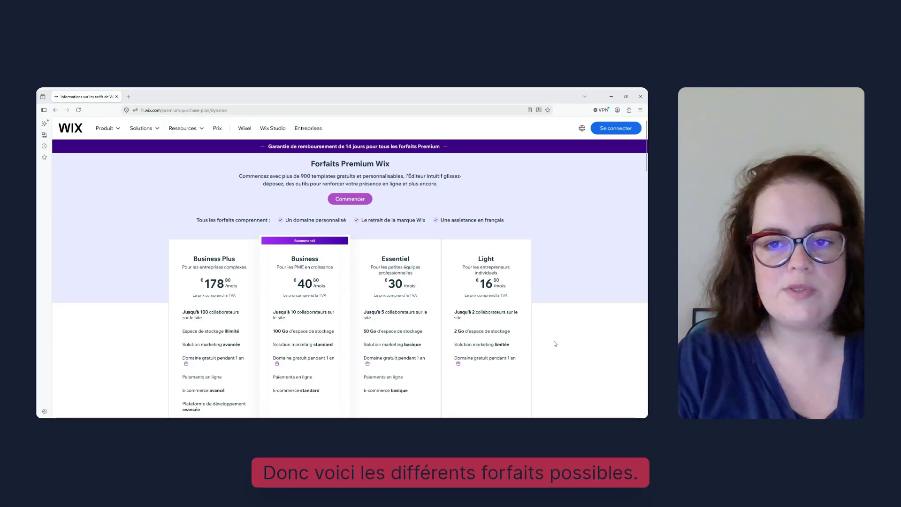
Compare the prices and included features of the Business Plus, Business, Essentiel and Light plans on the Wix Premium pricing page.
drag(648, 161, 647, 177)
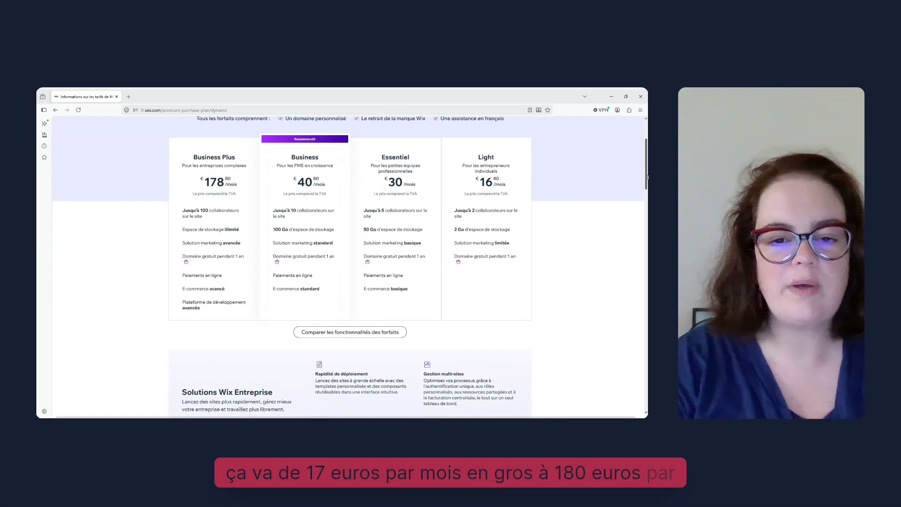
mouse_move(647, 177)
mouse_down()
mouse_move(644, 185)
mouse_move(647, 168)
mouse_up()
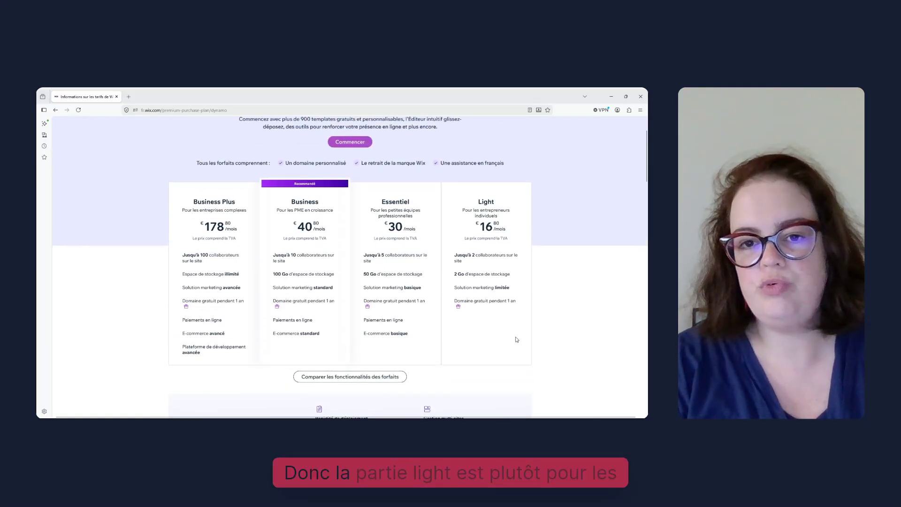